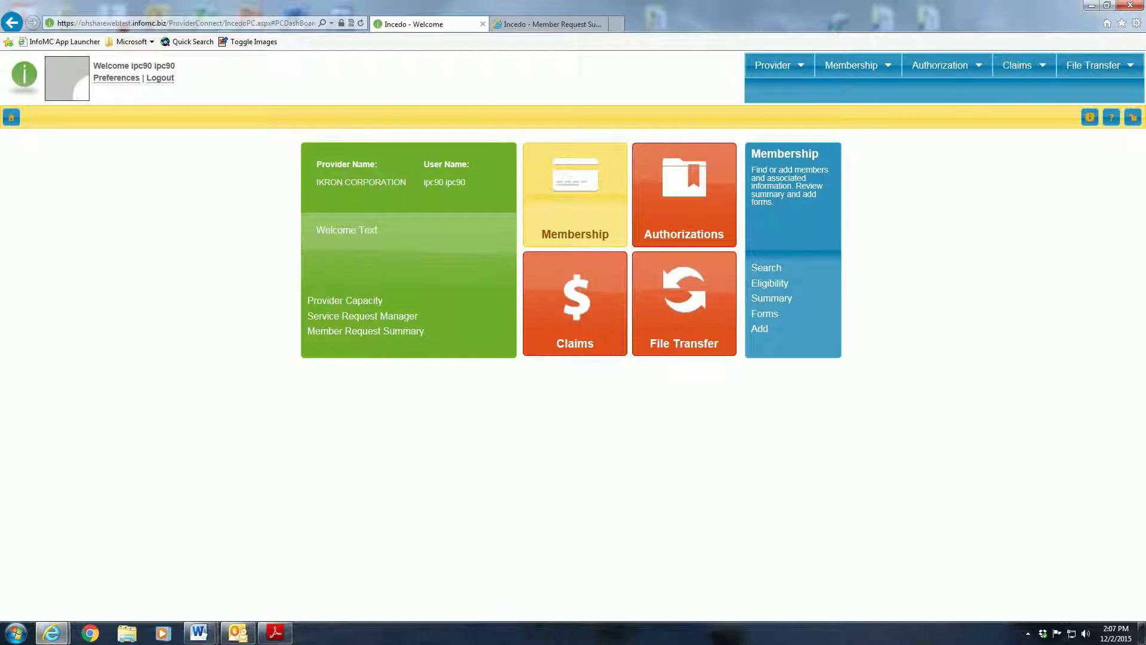
# - Open the Membership menu in the dashboard's top navigation
pyautogui.click(867, 67)
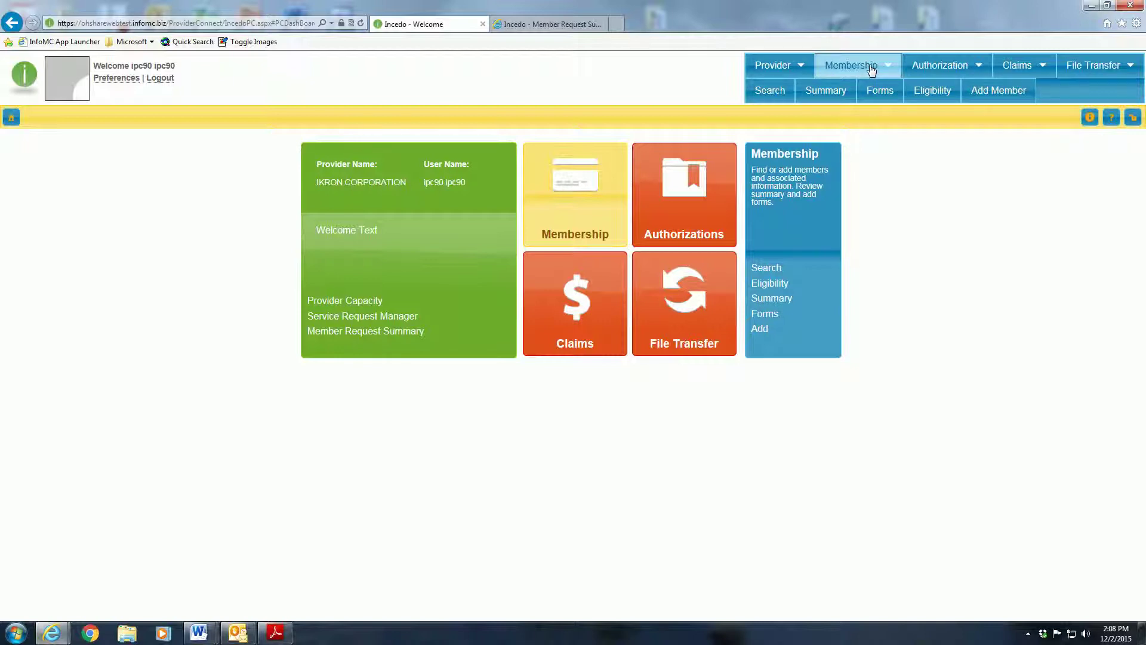
# - Search Membership by the member's ID and open the single matching member's Summary page
pyautogui.click(769, 91)
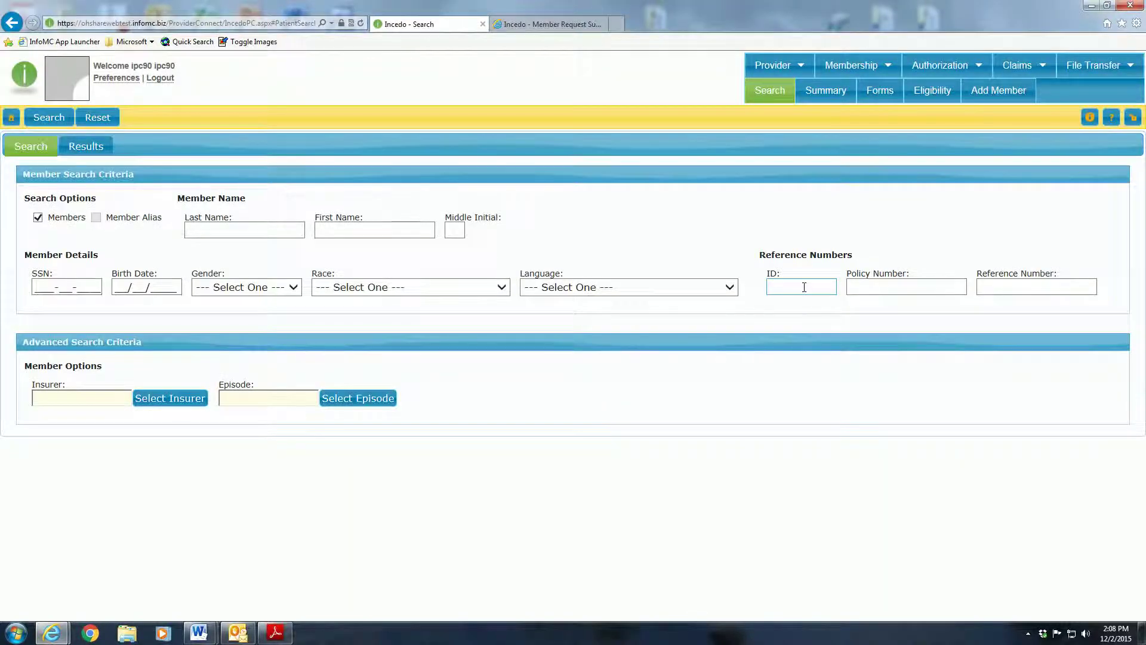
pyautogui.click(804, 287)
pyautogui.click(50, 119)
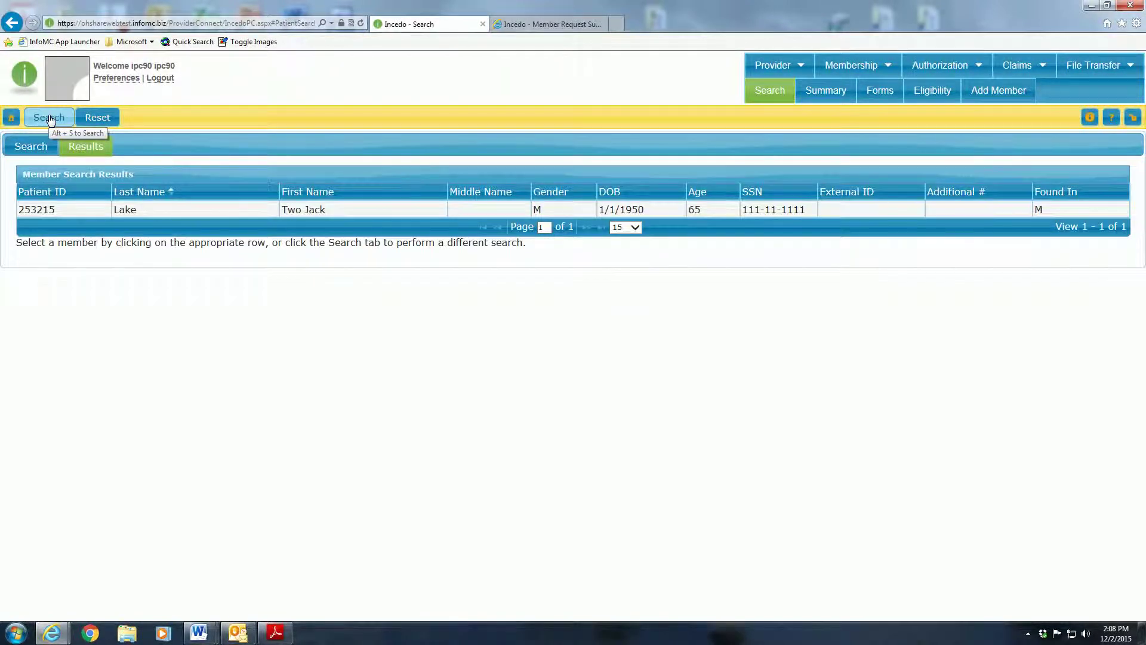
pyautogui.click(156, 210)
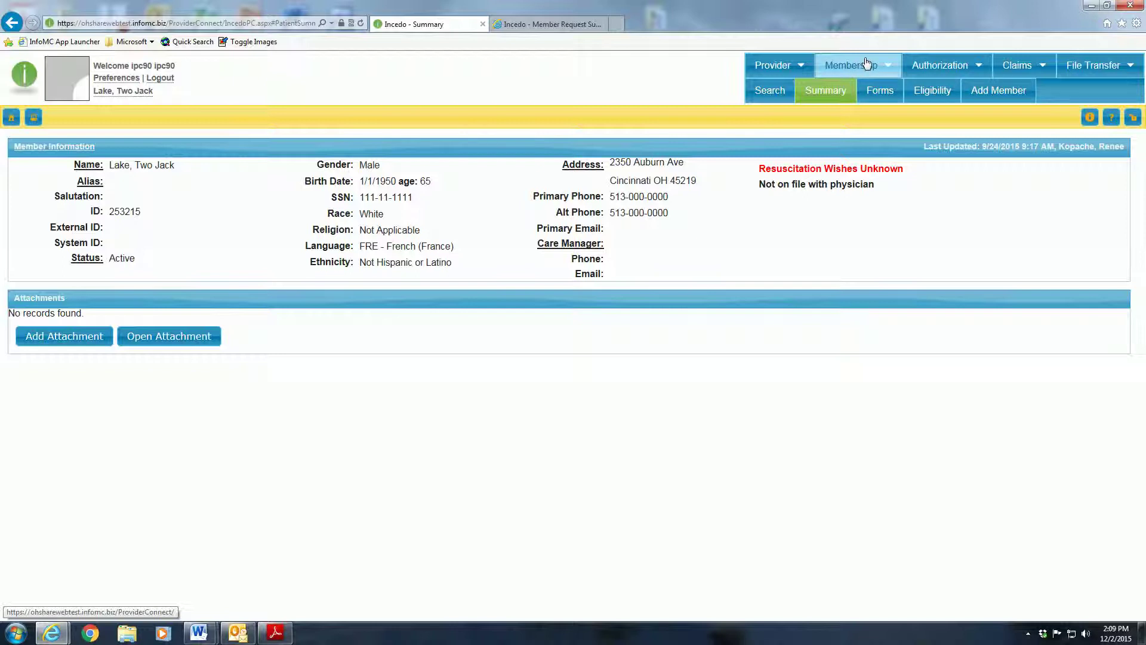
# - On the member's Forms tab, select Clinical > Outcomes > Ohio Scales for Adults
pyautogui.click(881, 91)
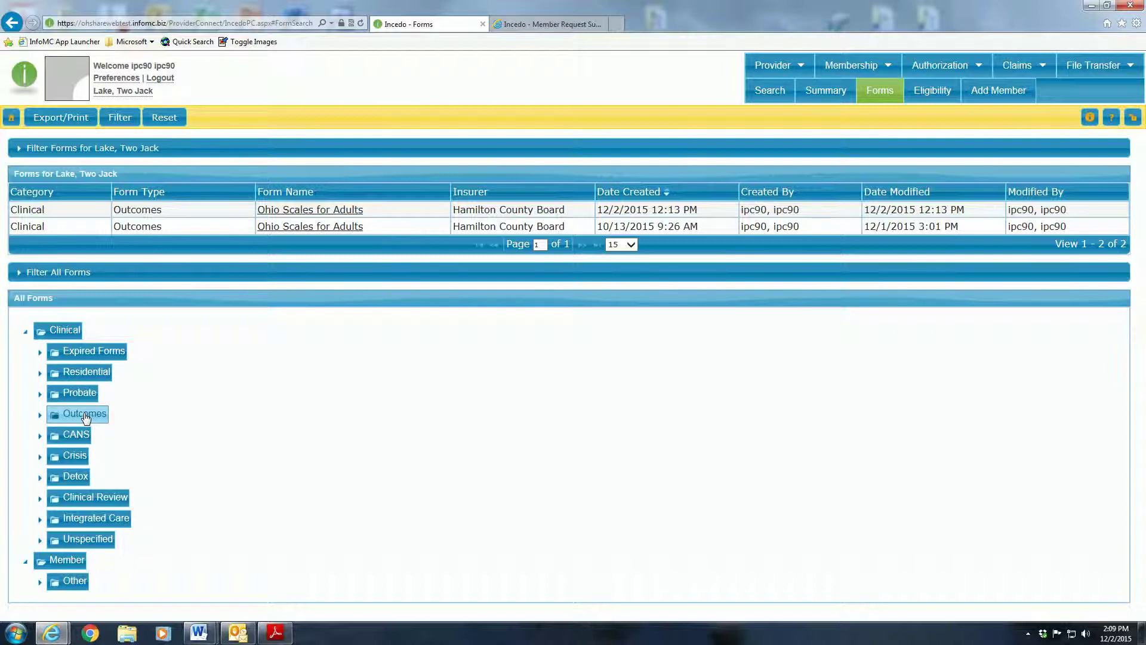
pyautogui.click(85, 416)
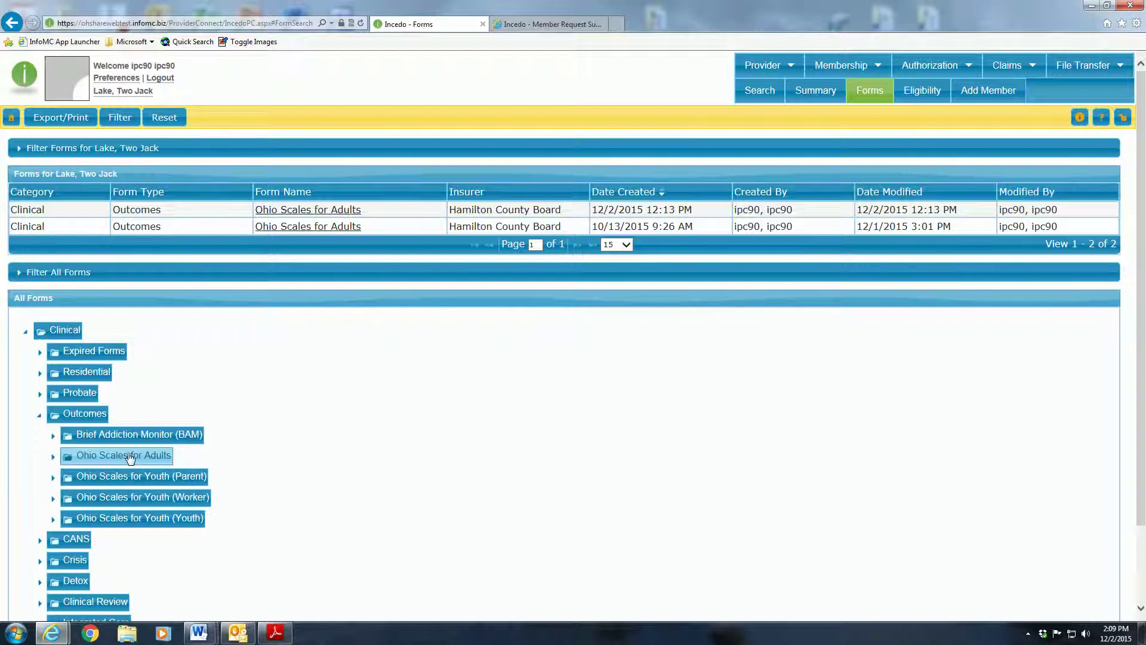
pyautogui.click(130, 458)
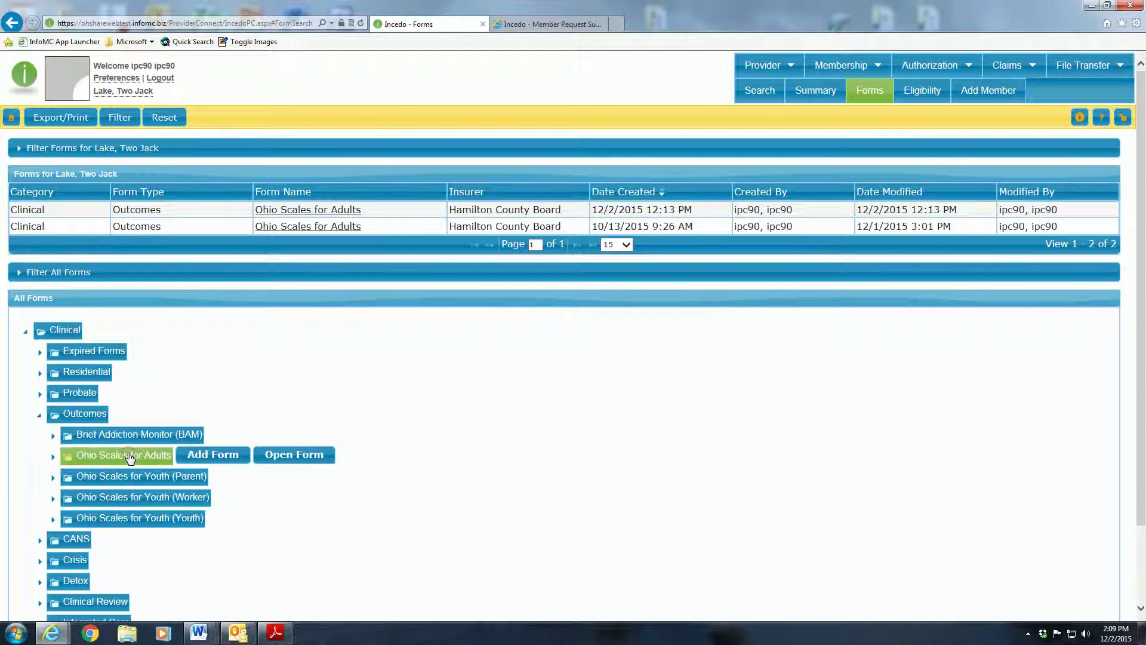
# - Add a new Ohio Scales for Adults form with the agency ID and administration date 11/24/2015
pyautogui.click(213, 456)
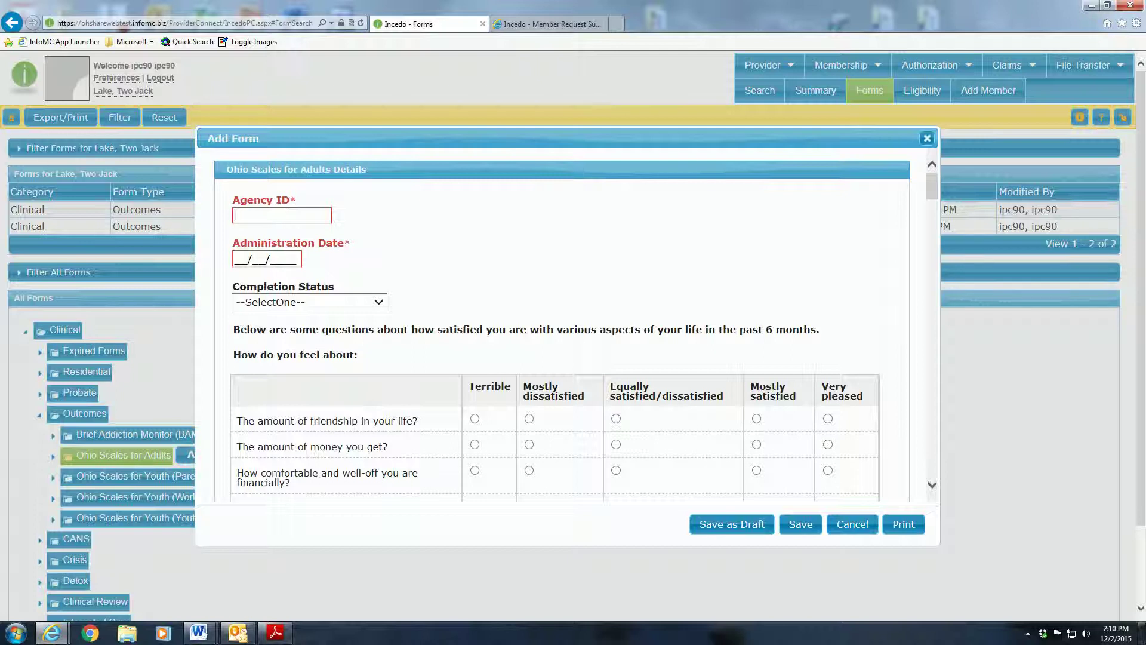
pyautogui.write('1589')
pyautogui.click(235, 258)
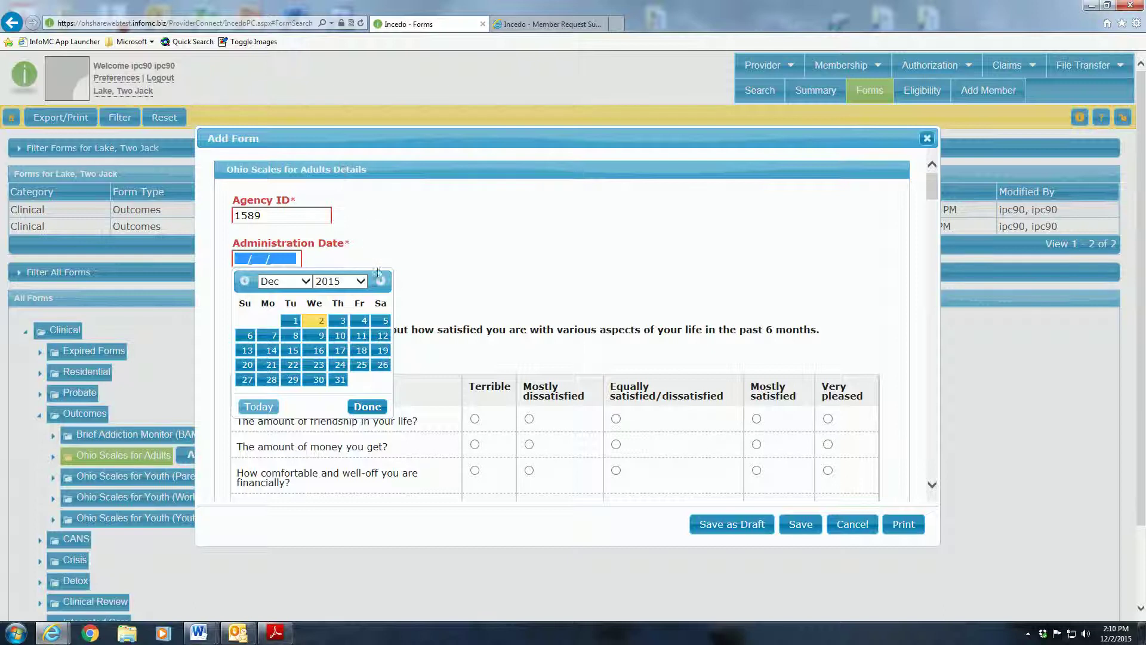
pyautogui.click(305, 281)
pyautogui.click(296, 272)
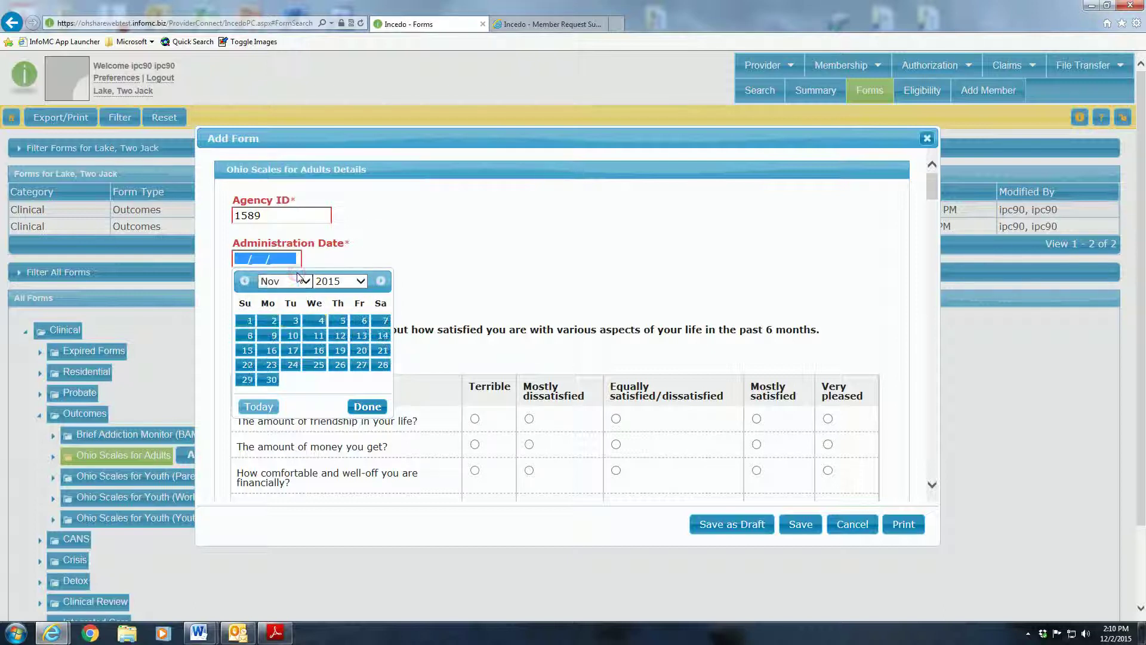
pyautogui.click(293, 366)
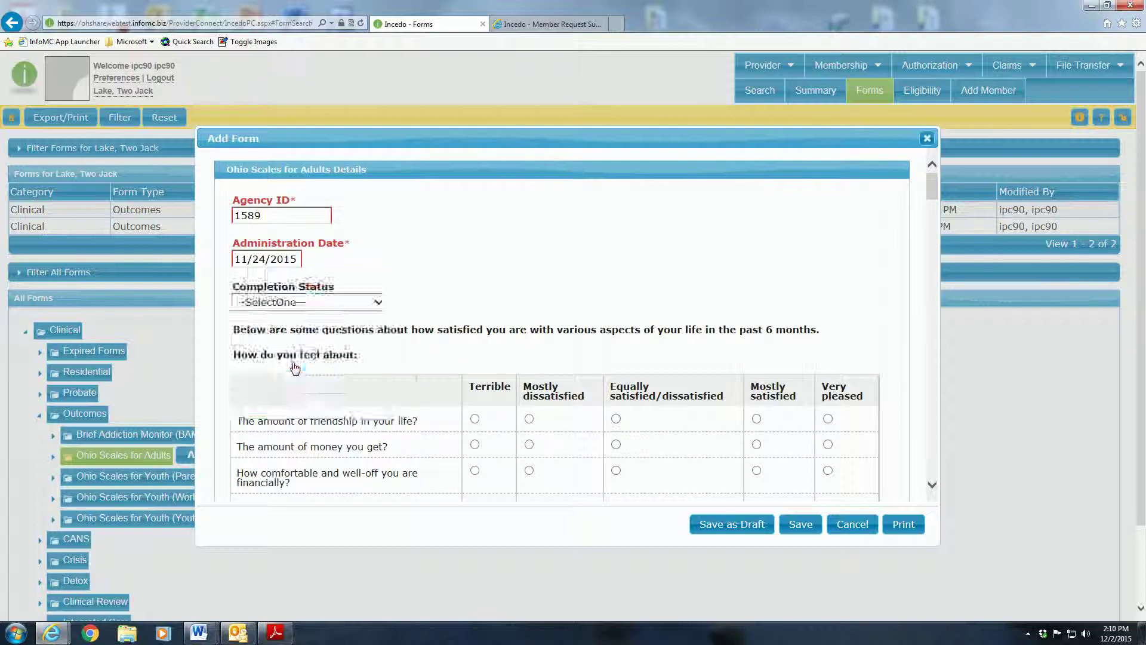
pyautogui.click(471, 267)
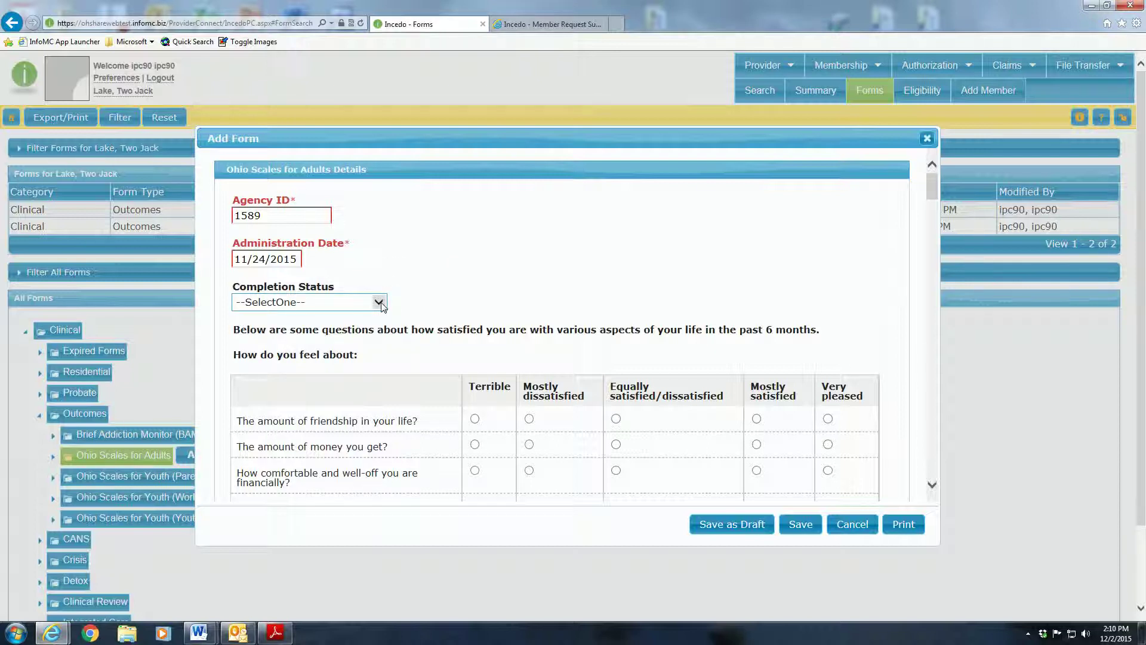
pyautogui.scroll(-15, 381, 305)
pyautogui.scroll(20, 380, 304)
pyautogui.scroll(-3, 561, 328)
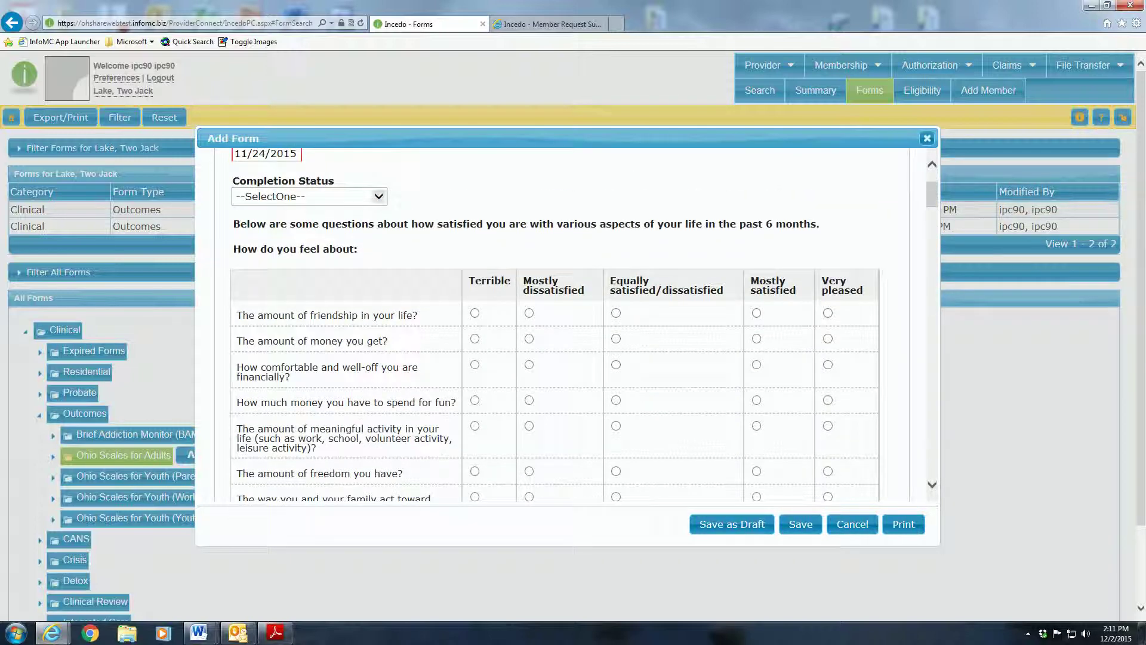
# - Mark Person completed; rate friendship Terrible, money items Equally satisfied/dissatisfied, meaningful activity Mostly satisfied
pyautogui.click(378, 196)
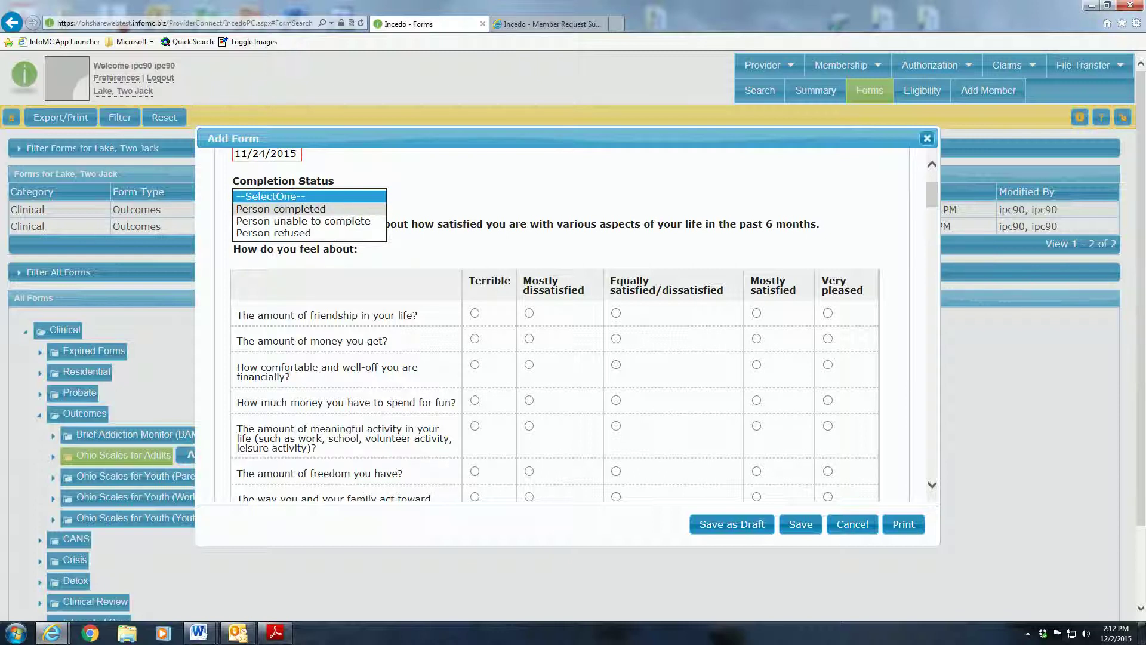
pyautogui.click(344, 209)
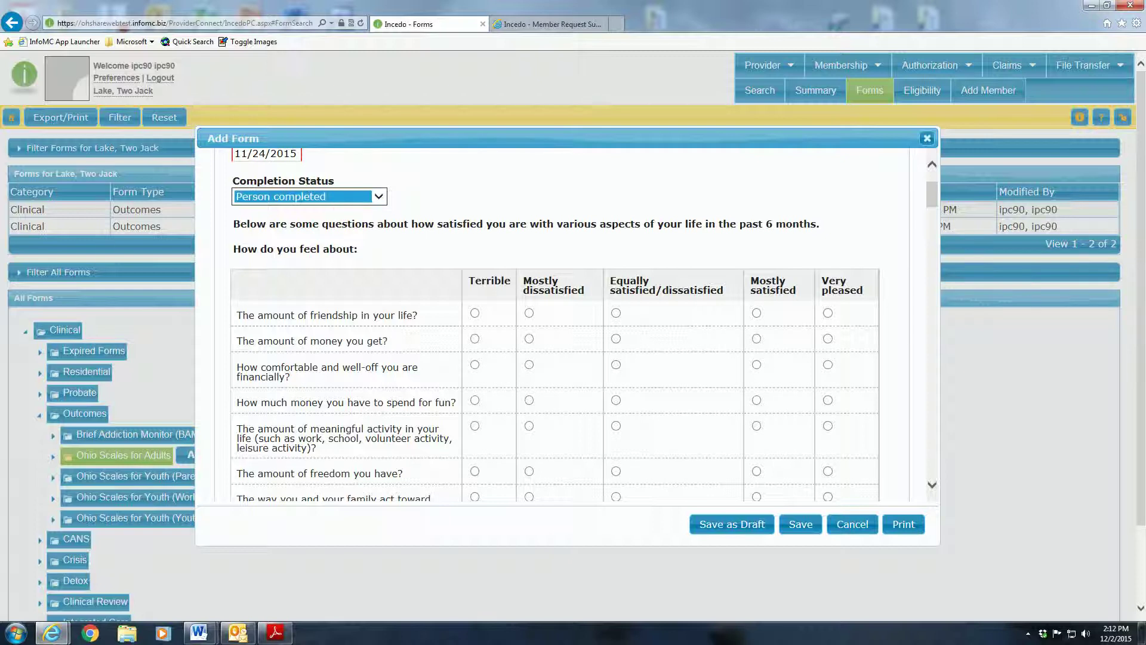
pyautogui.click(474, 313)
pyautogui.click(528, 339)
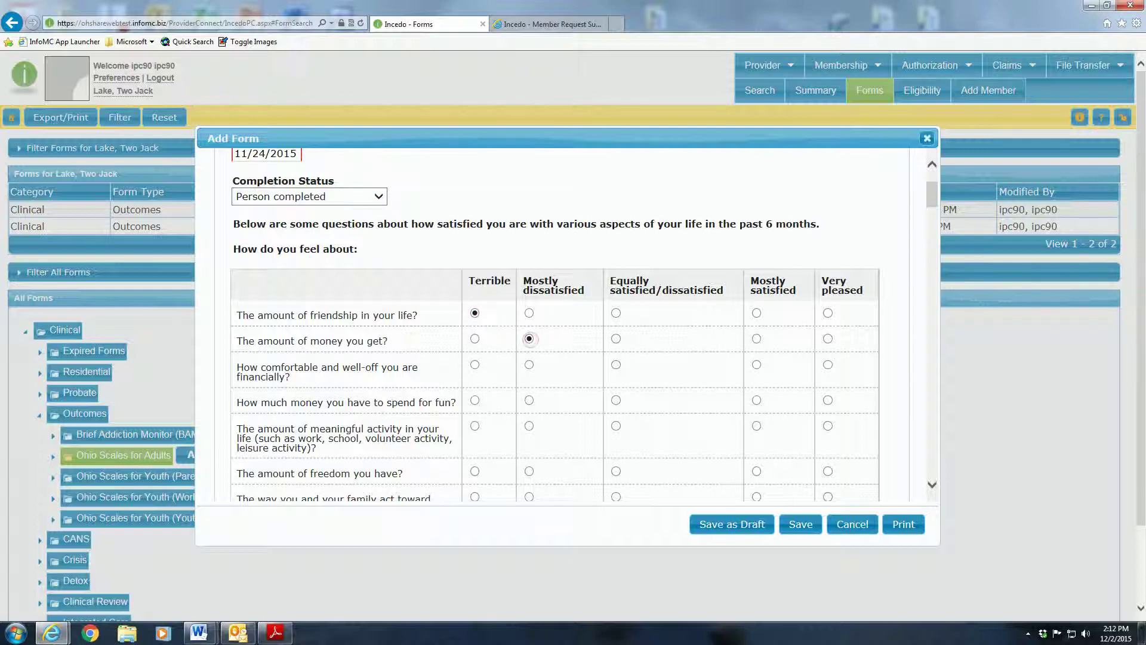
pyautogui.click(616, 338)
pyautogui.click(616, 364)
pyautogui.click(616, 399)
pyautogui.click(756, 425)
# - Rate freedom Very pleased; safety, neighborhood, housing and time with liked people Equally satisfied/dissatisfied
pyautogui.scroll(-2, 756, 425)
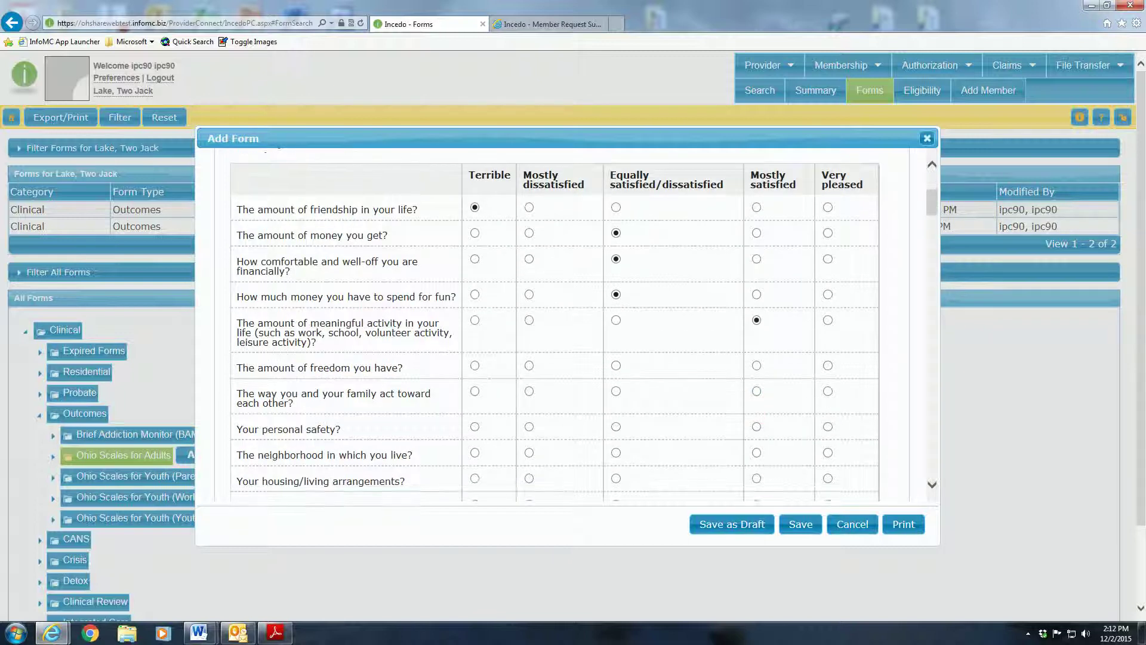
pyautogui.click(827, 365)
pyautogui.click(616, 426)
pyautogui.click(615, 452)
pyautogui.click(616, 478)
pyautogui.scroll(-3, 616, 478)
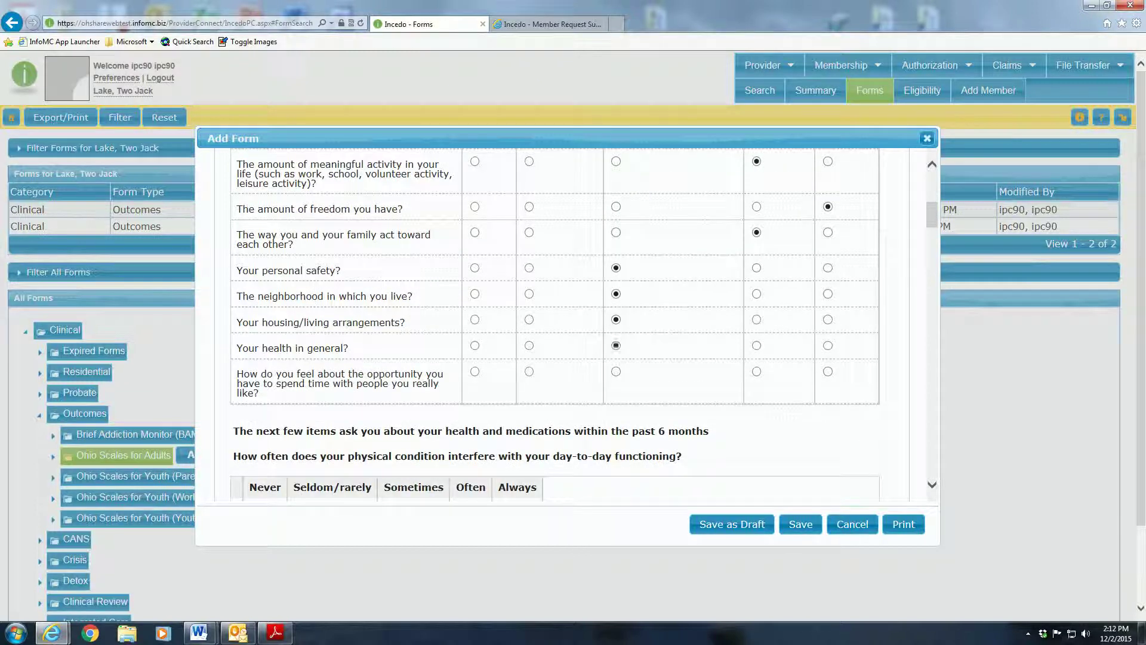
pyautogui.click(616, 371)
pyautogui.scroll(-4, 616, 372)
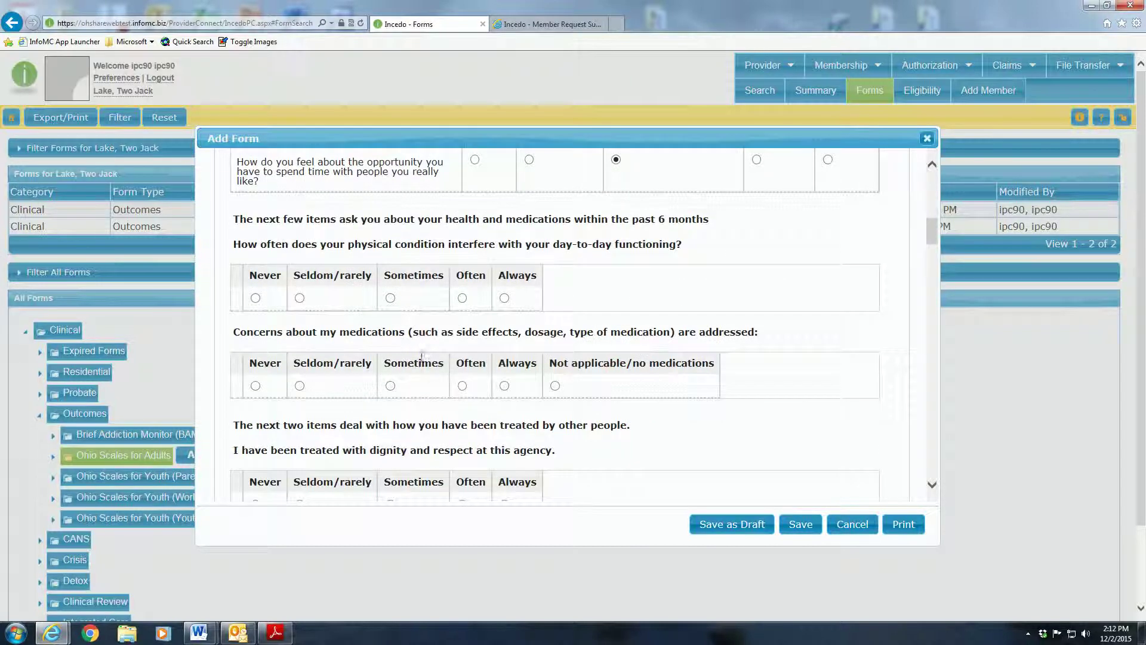
# - Answer Often for physical condition, medication concerns, dignity and feeling threatened questions
pyautogui.click(461, 297)
pyautogui.click(462, 385)
pyautogui.scroll(-3, 460, 387)
pyautogui.click(461, 346)
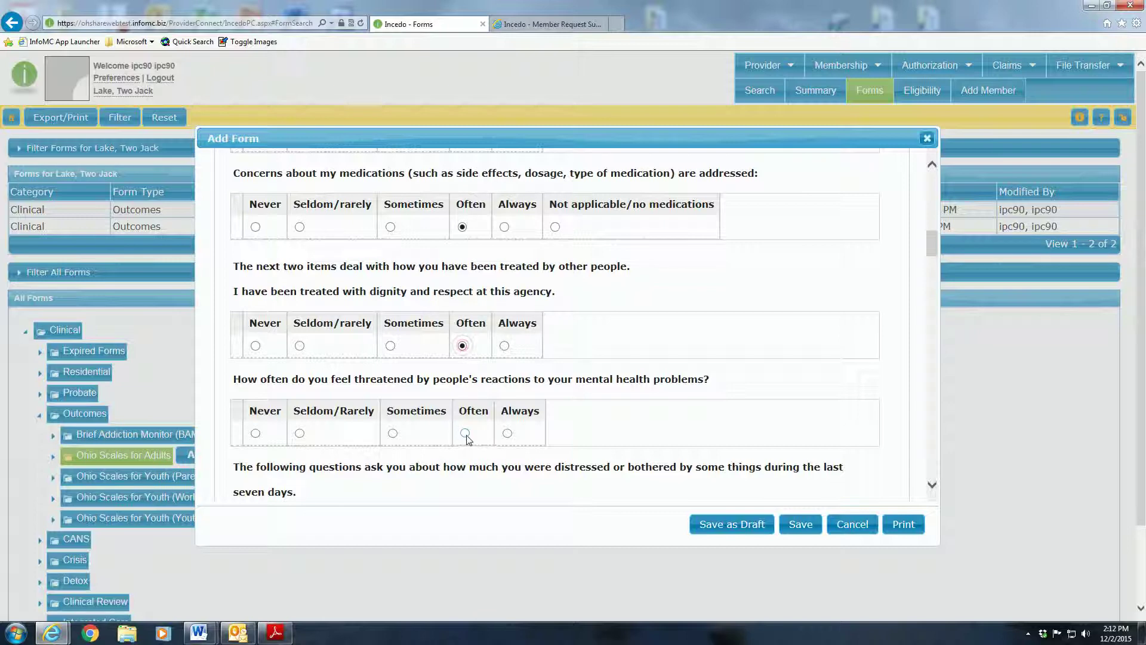
pyautogui.click(465, 433)
pyautogui.scroll(-1, 382, 373)
pyautogui.scroll(-4, 382, 373)
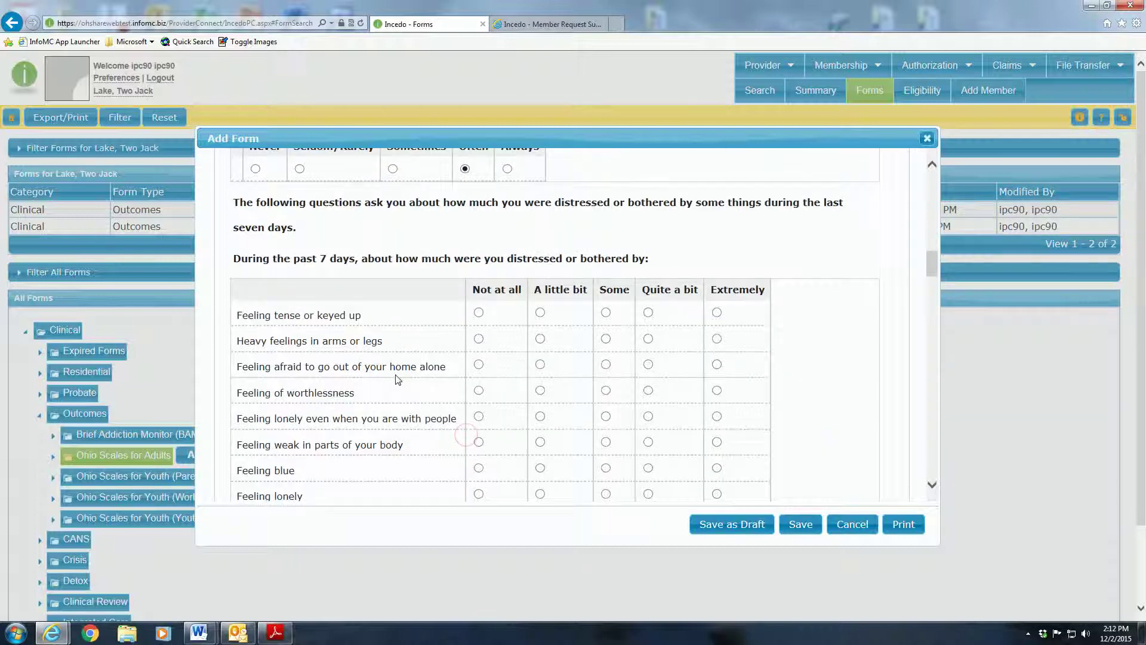
# - Answer A little bit for tense and heavy limbs, strongly agree twice, future both good and bad
pyautogui.click(541, 313)
pyautogui.click(540, 339)
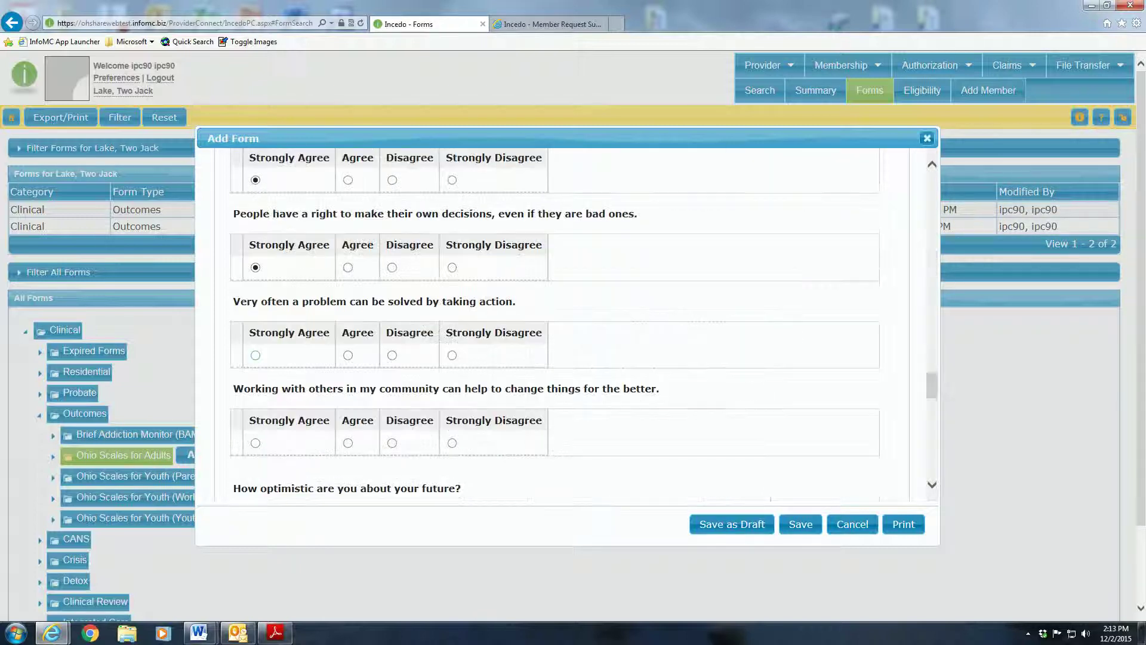
pyautogui.click(255, 355)
pyautogui.click(255, 442)
pyautogui.scroll(-4, 347, 378)
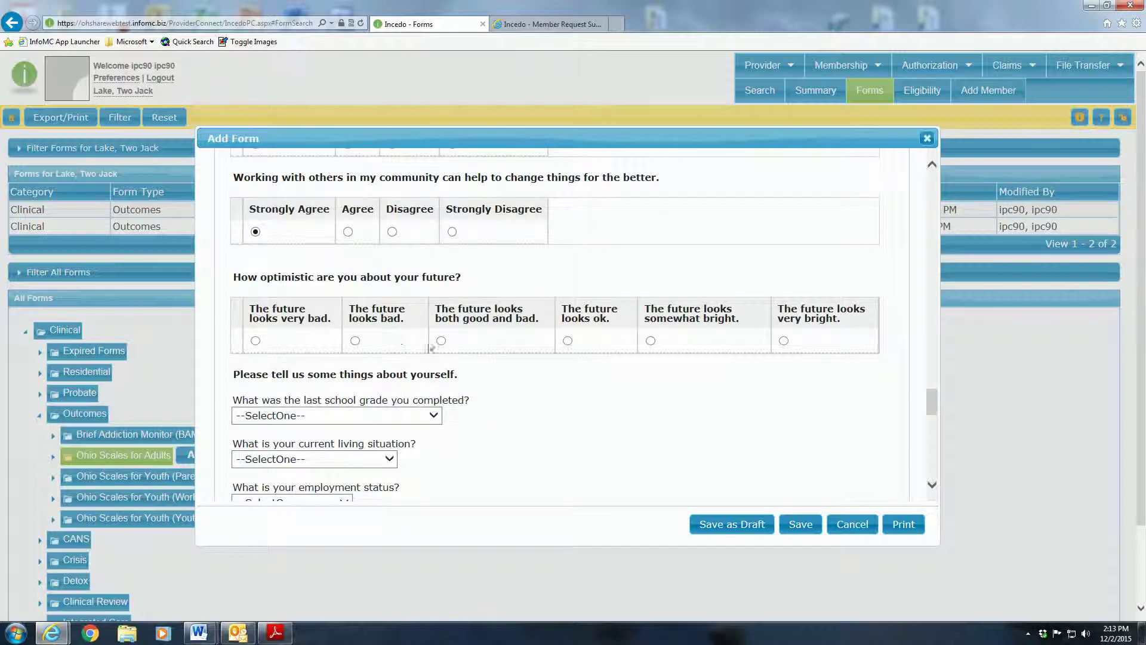
pyautogui.click(442, 340)
pyautogui.scroll(-8, 430, 334)
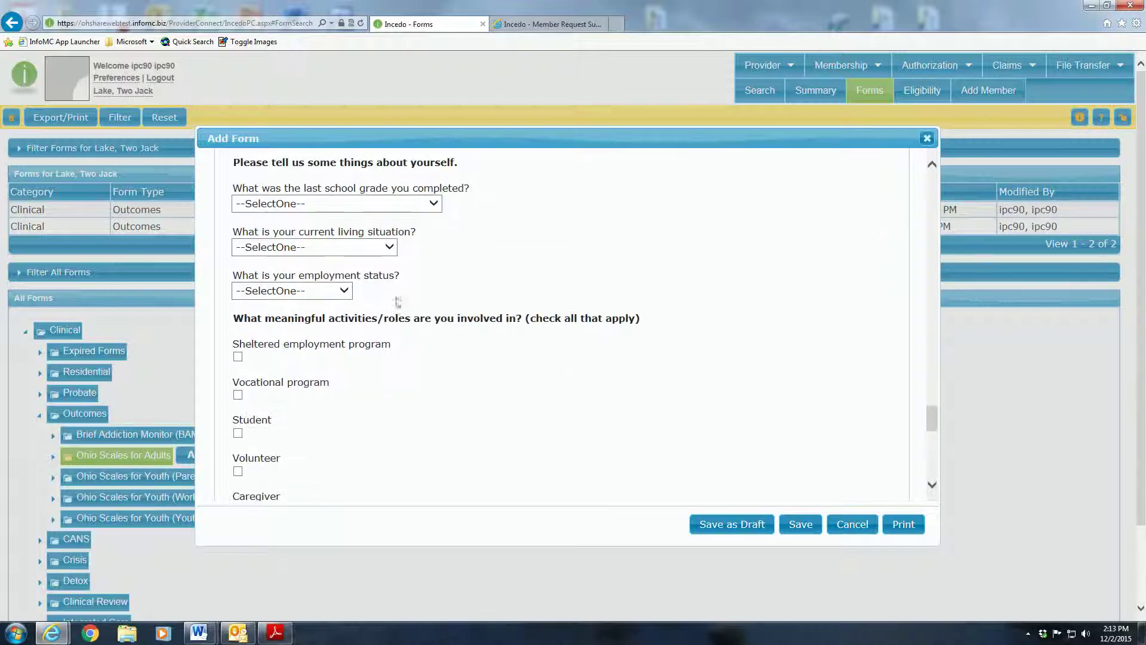
pyautogui.scroll(-1, 616, 379)
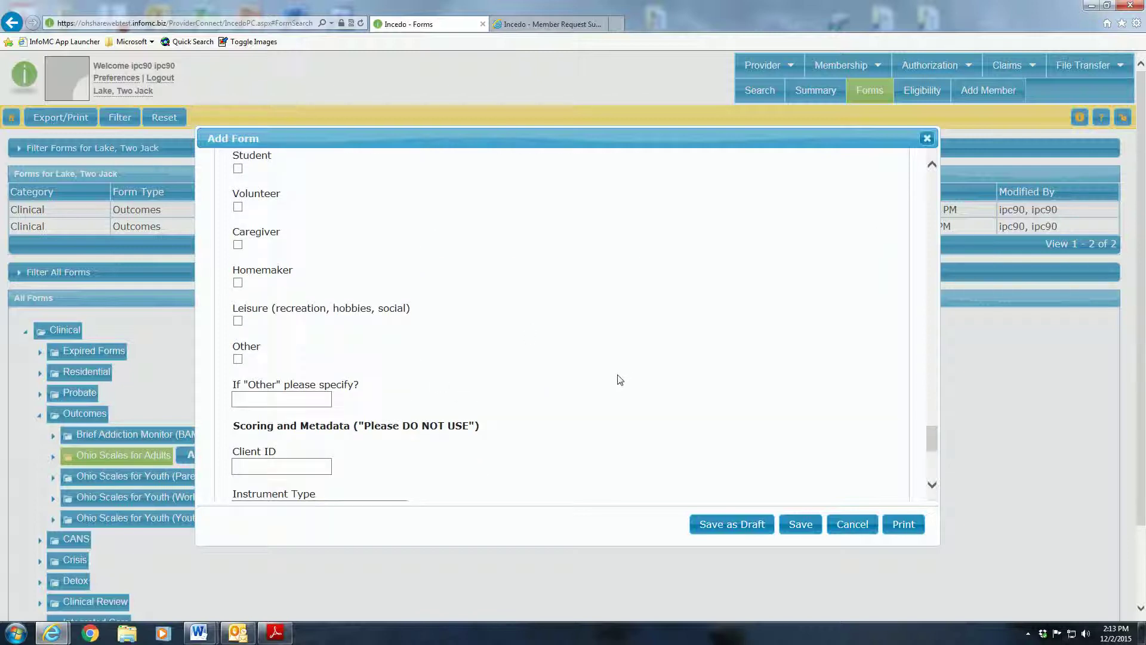
# - Scroll to the bottom of the Ohio Scales for Adults form and save it
pyautogui.scroll(-4, 459, 281)
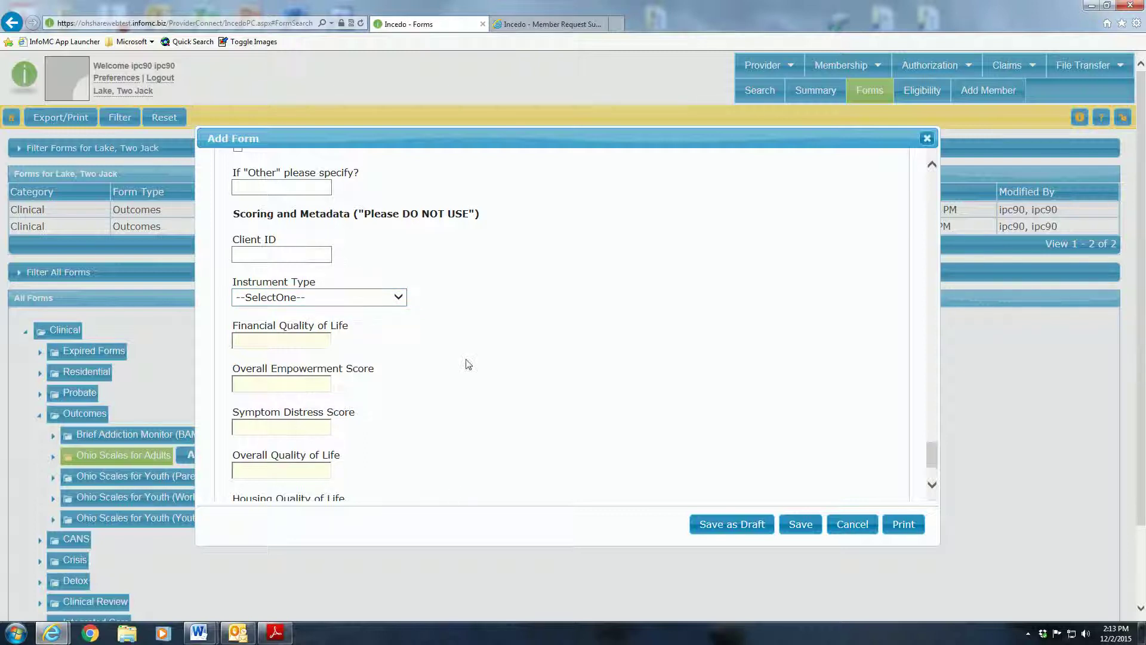
pyautogui.scroll(-2, 585, 371)
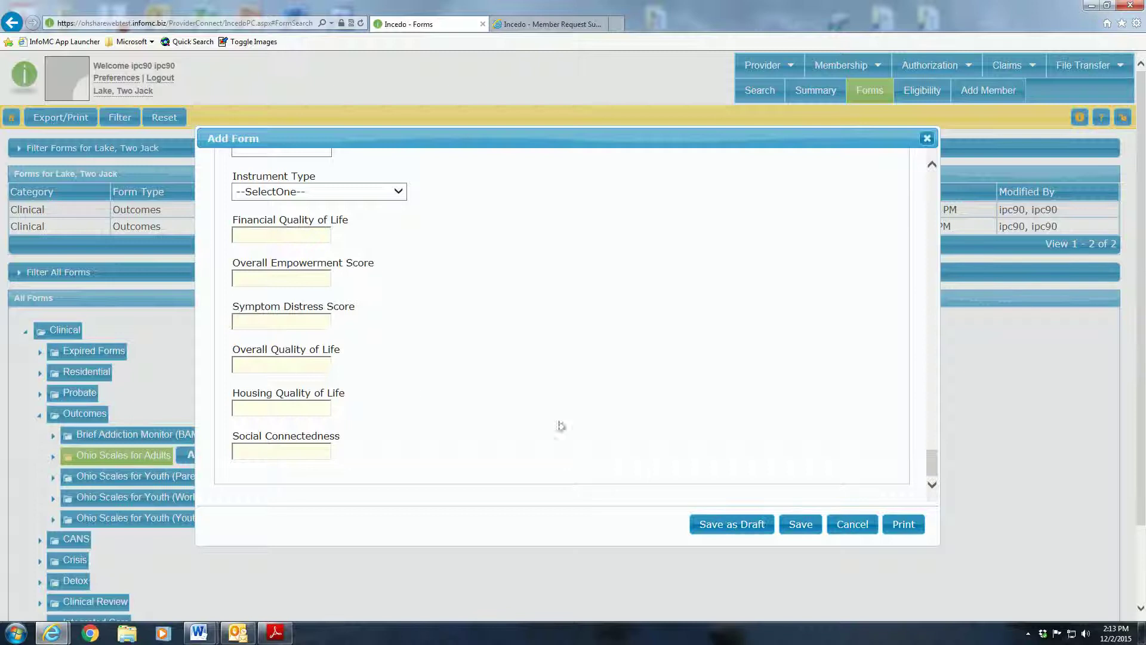
pyautogui.click(803, 526)
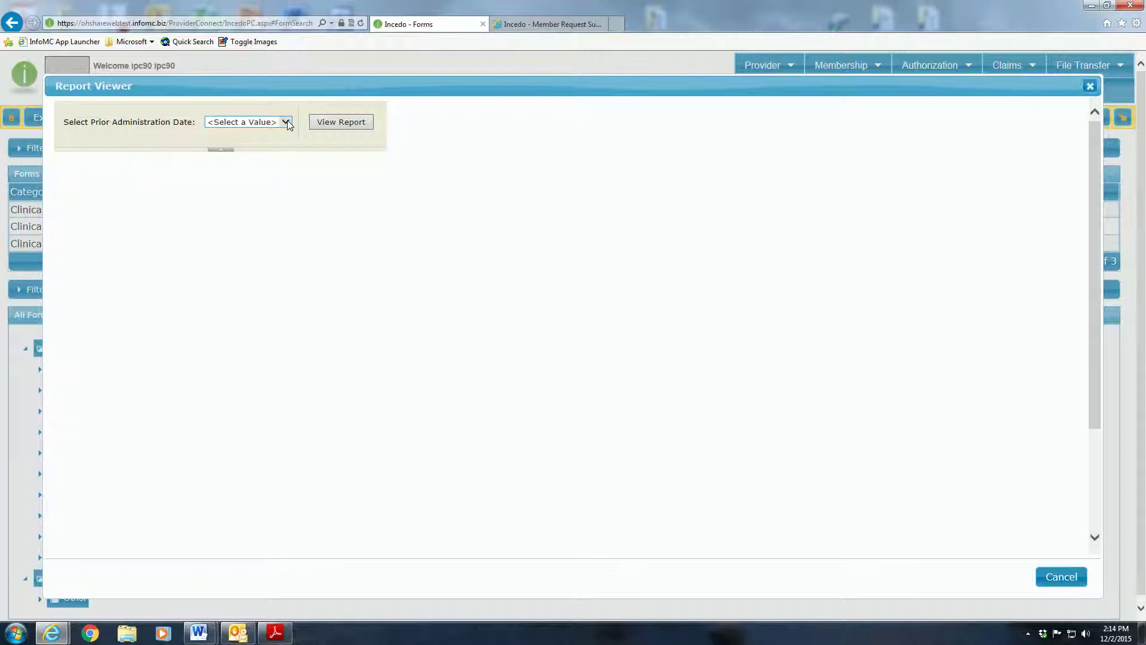
# - Choose 10/12/2015 as the prior administration date and view the SOAR comparison report
pyautogui.click(286, 123)
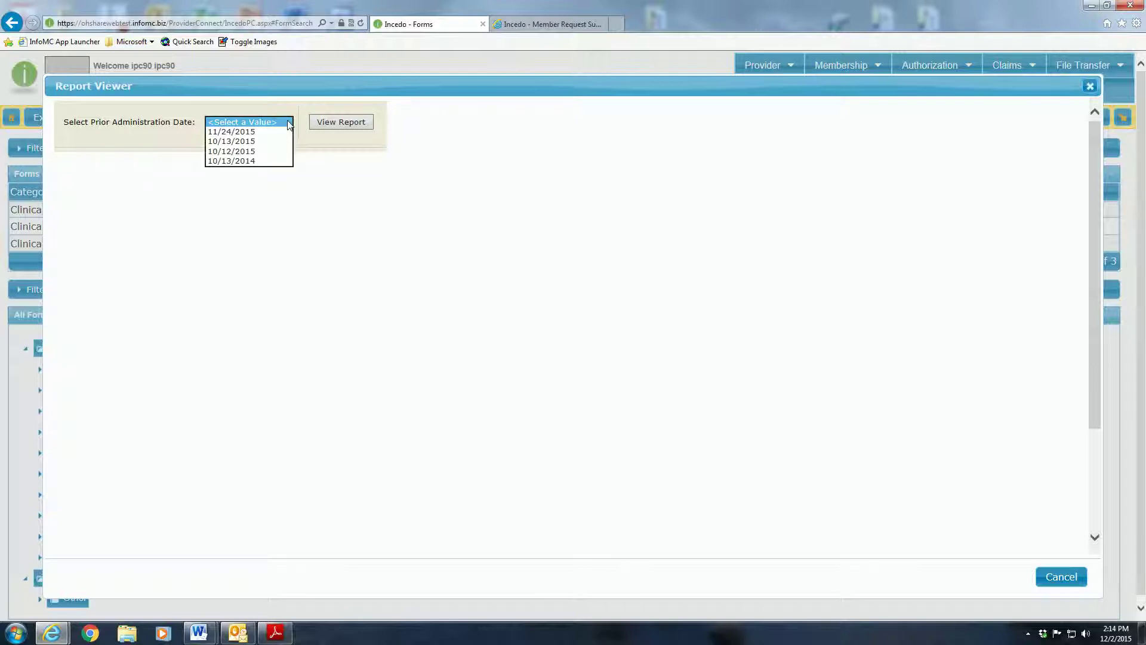
pyautogui.click(259, 153)
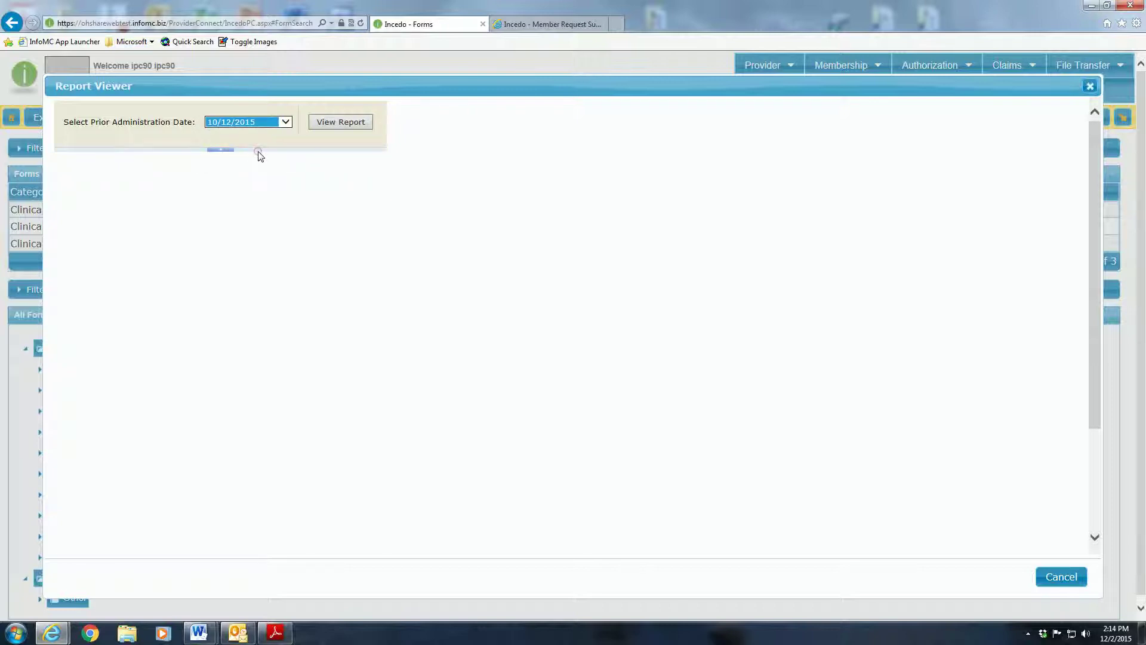
pyautogui.click(341, 123)
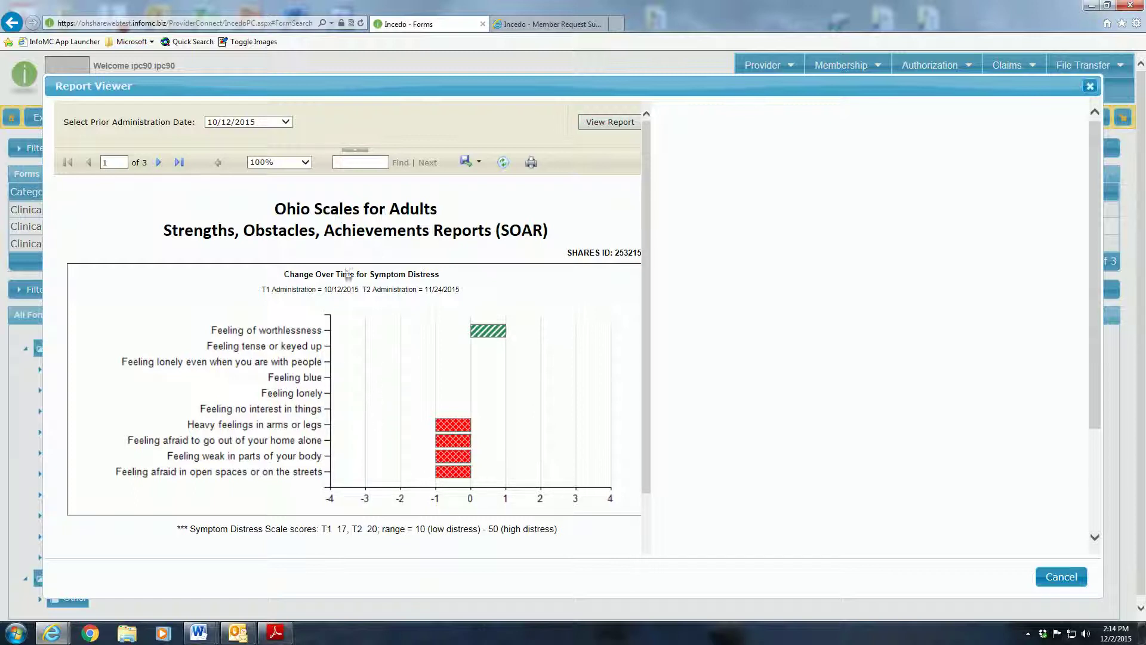
pyautogui.click(470, 162)
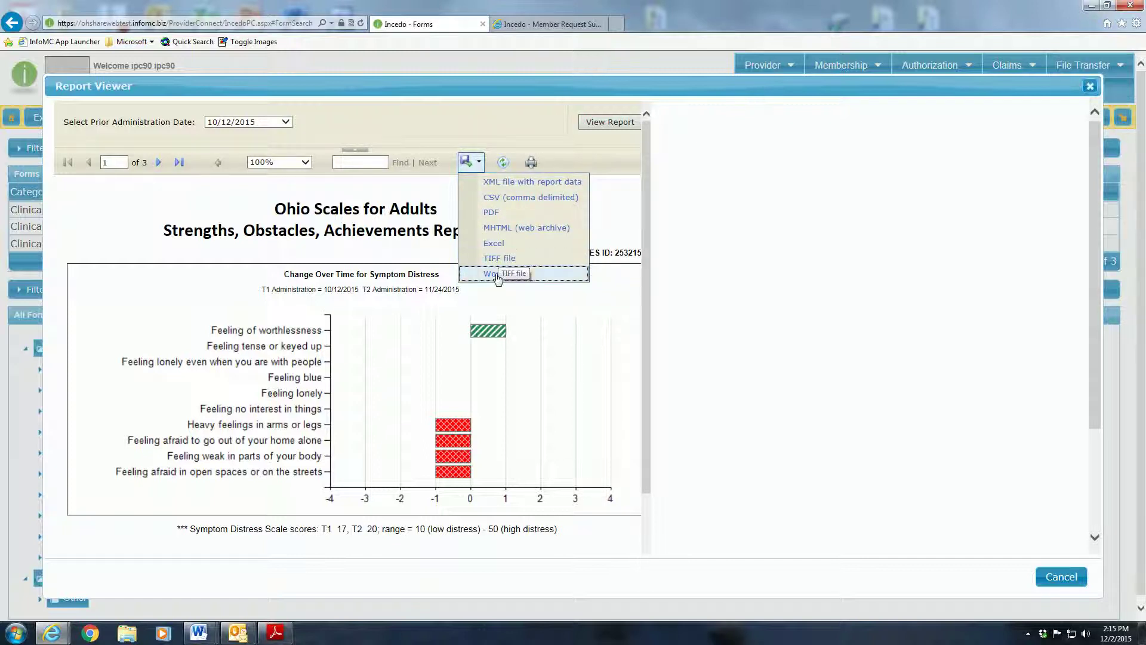
pyautogui.click(511, 125)
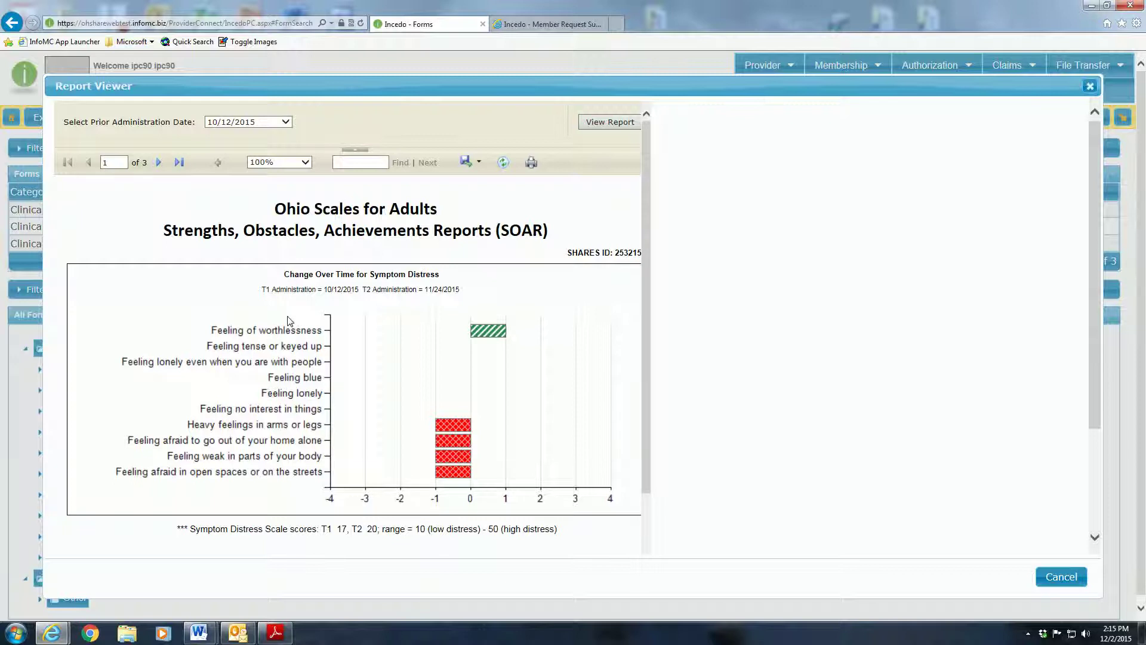
pyautogui.scroll(-2, 288, 320)
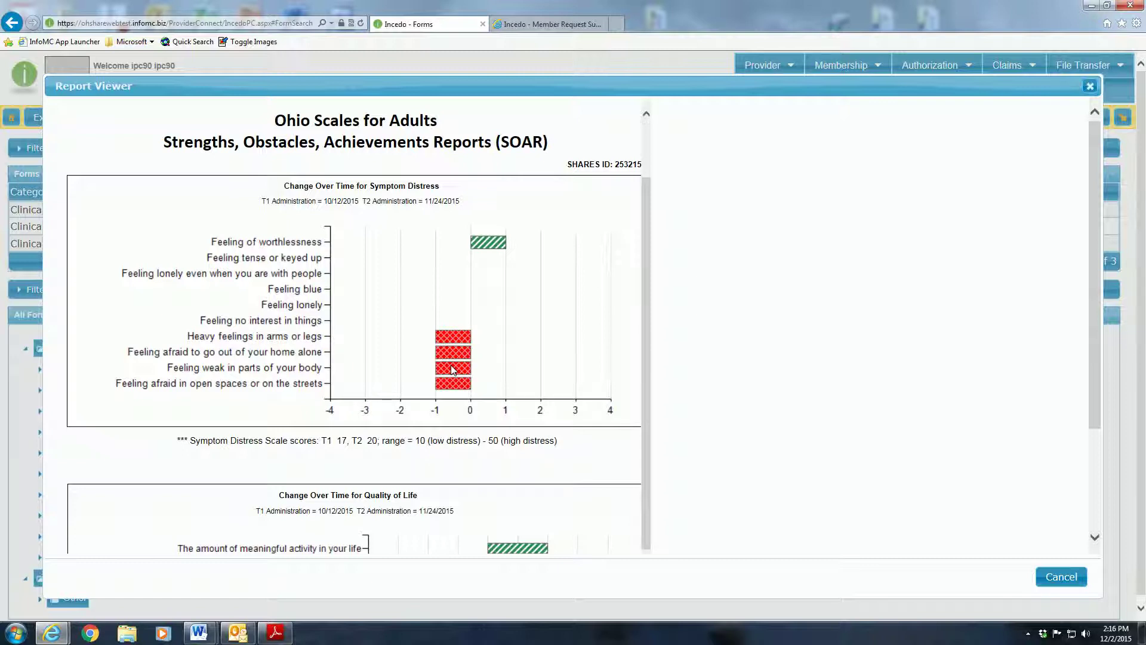
pyautogui.scroll(-3, 453, 368)
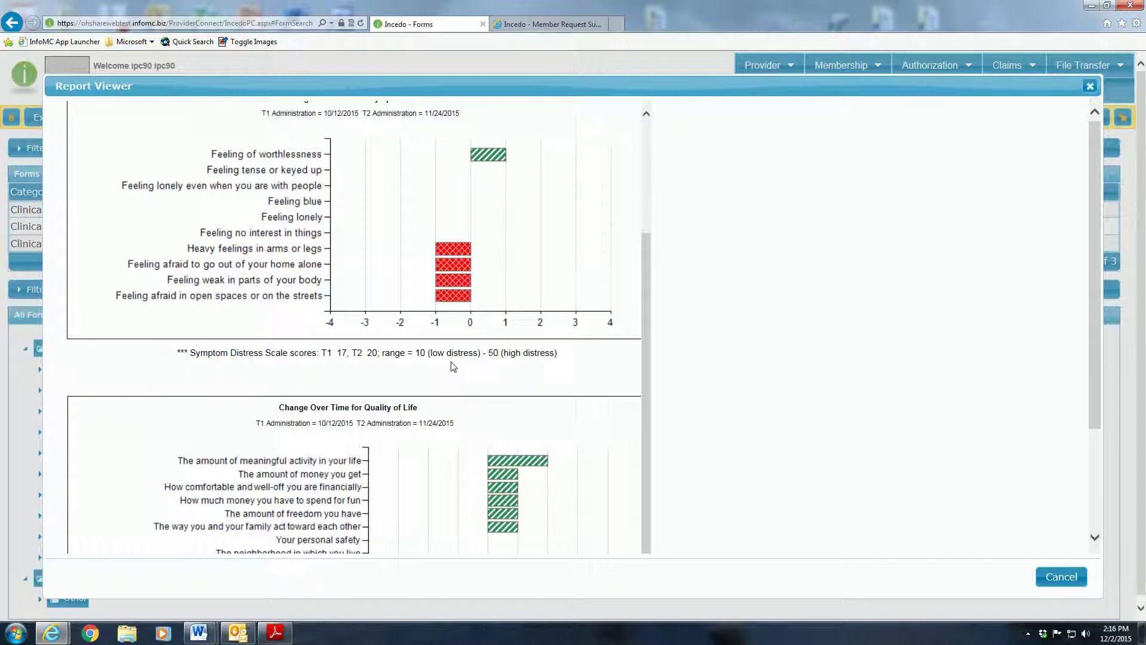
pyautogui.scroll(-10, 452, 367)
pyautogui.scroll(9, 452, 367)
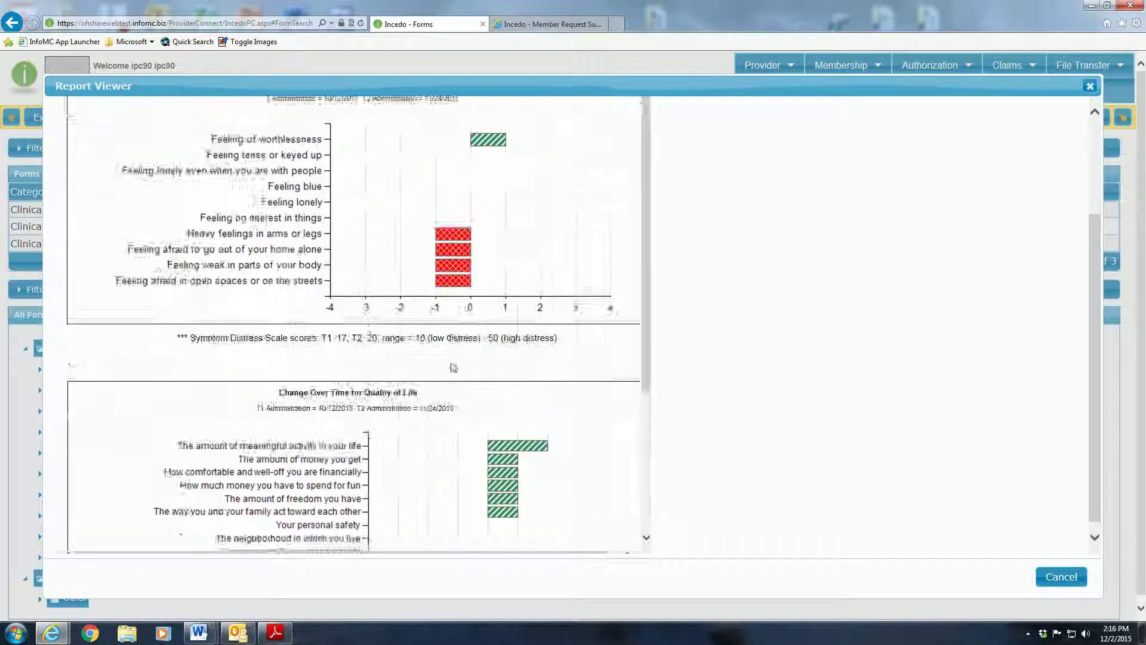
pyautogui.scroll(6, 454, 367)
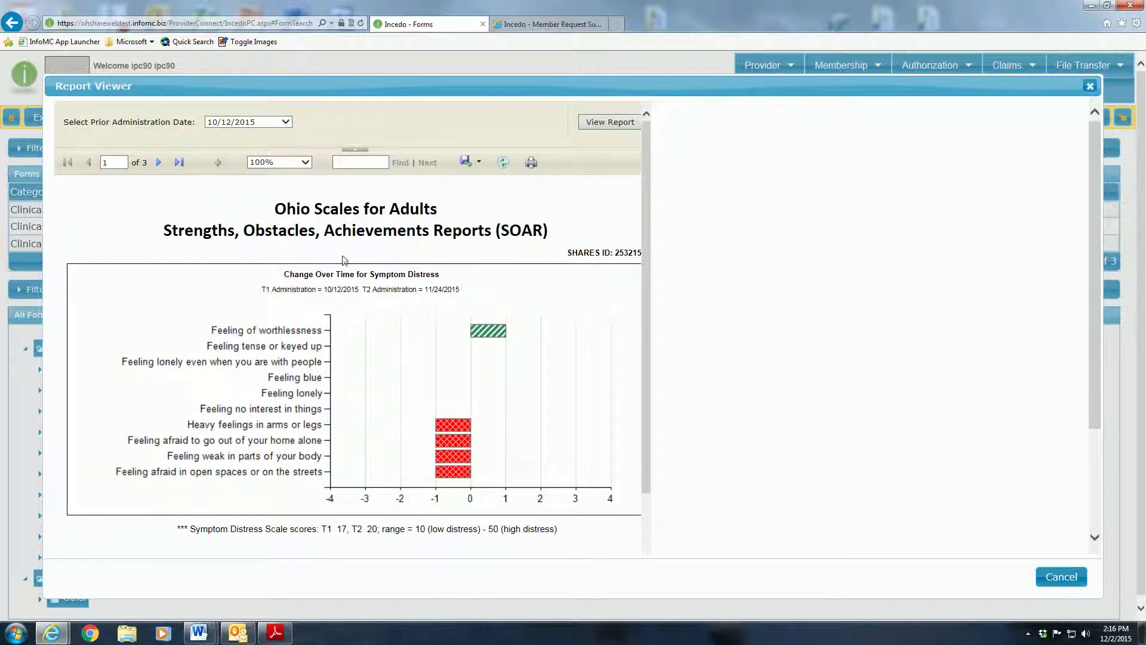
pyautogui.scroll(-6, 345, 263)
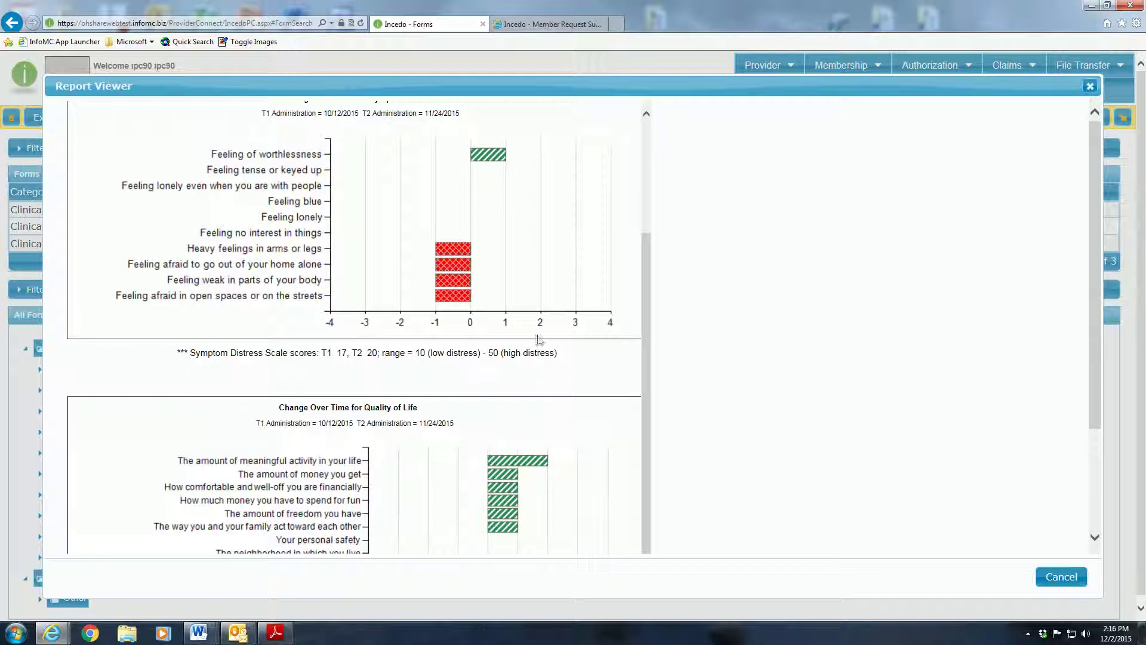
pyautogui.scroll(3, 391, 242)
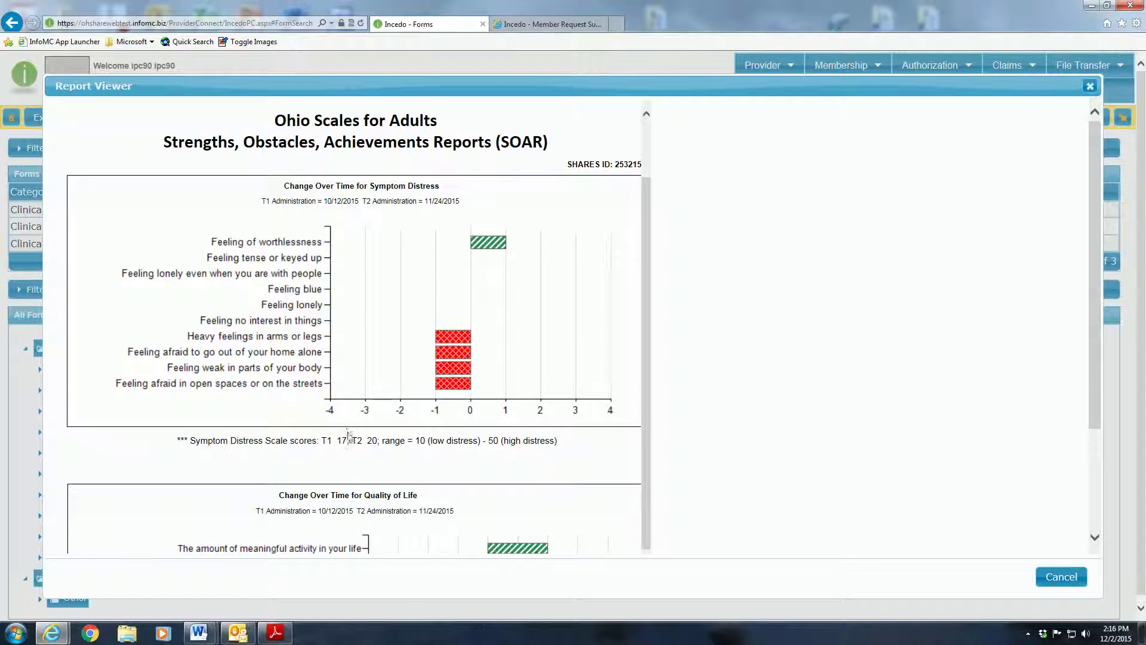
pyautogui.scroll(-3, 331, 406)
pyautogui.scroll(-8, 331, 355)
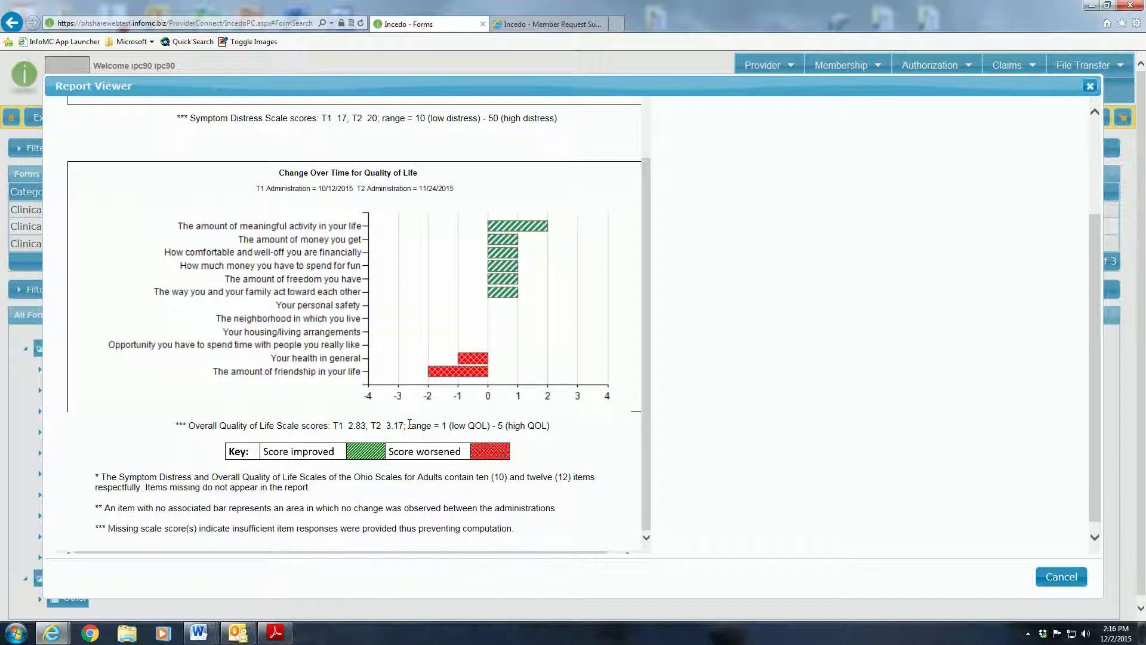
pyautogui.scroll(11, 409, 427)
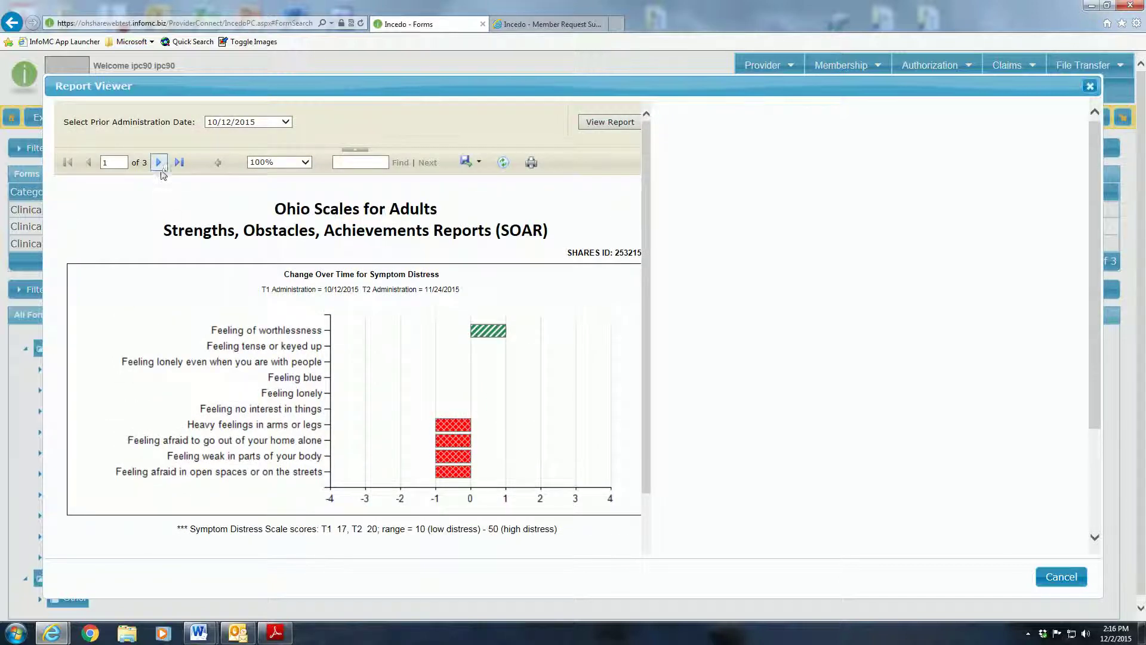
# - Review the report's page 2 strengths and obstacles ratings, then advance to page 3
pyautogui.click(159, 163)
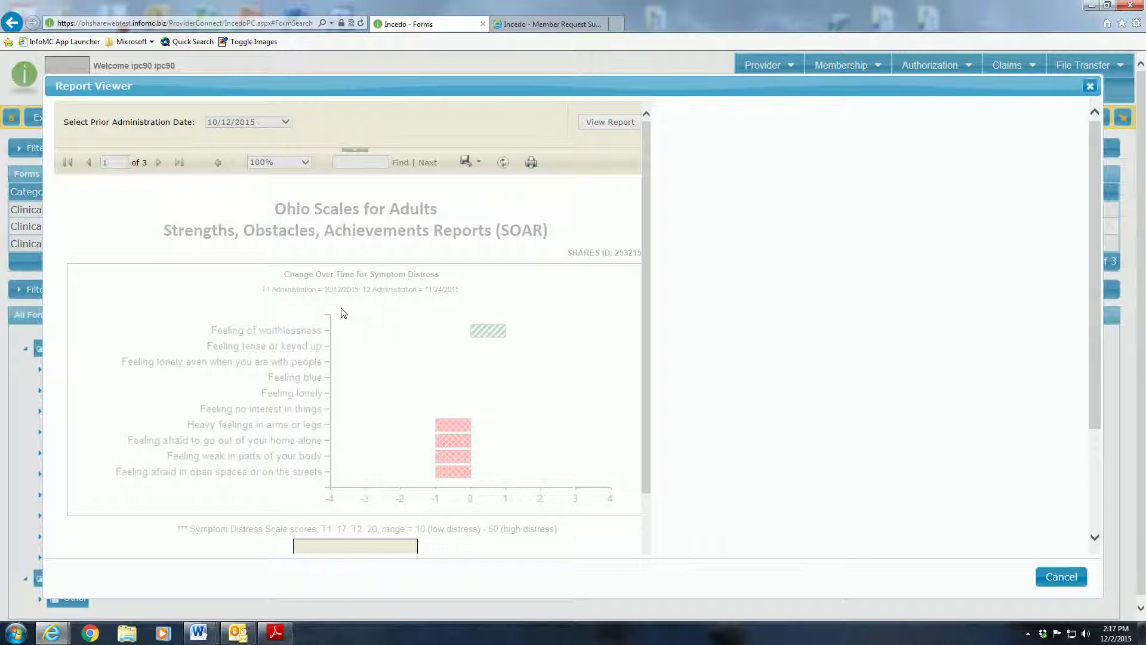
pyautogui.scroll(-3, 340, 309)
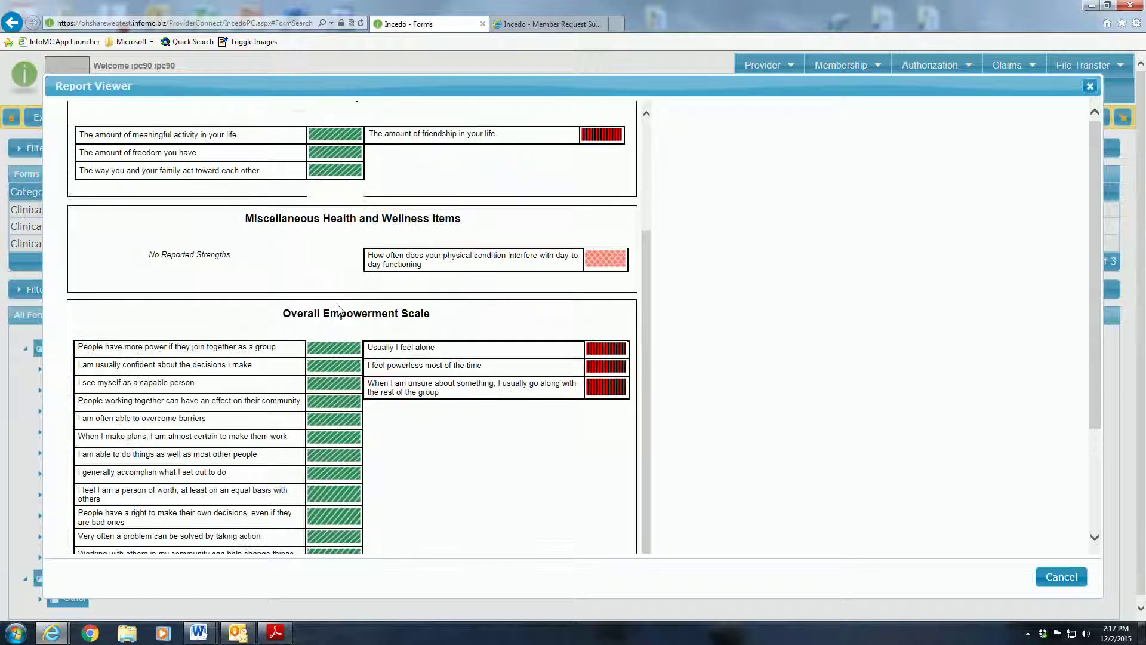
pyautogui.scroll(3, 338, 309)
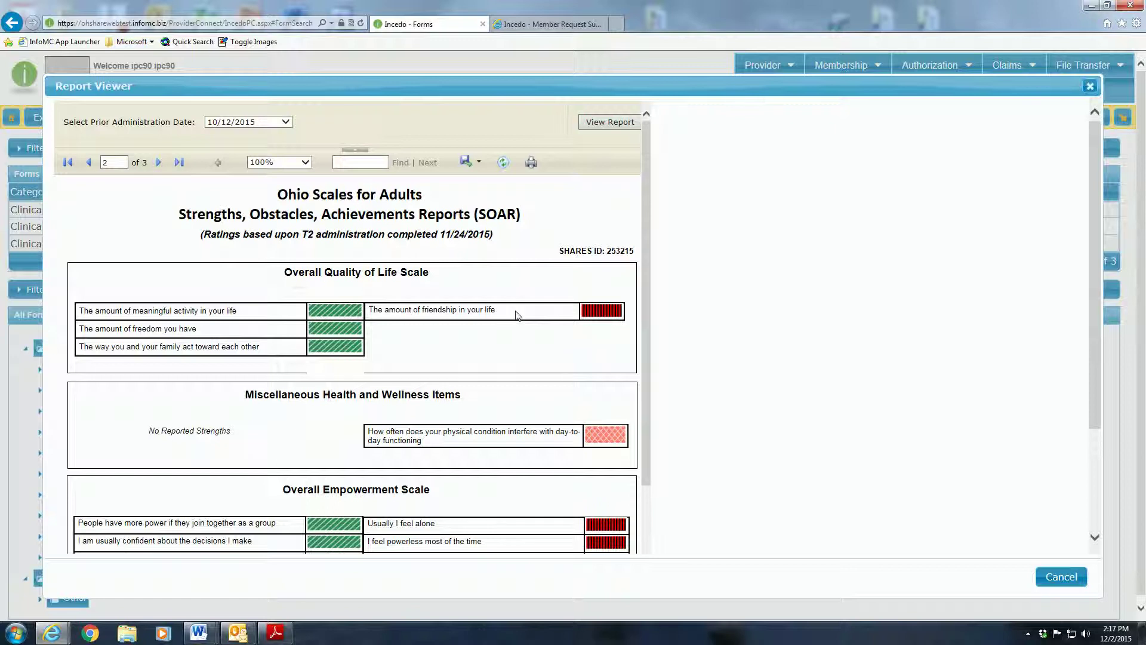
pyautogui.scroll(-3, 405, 329)
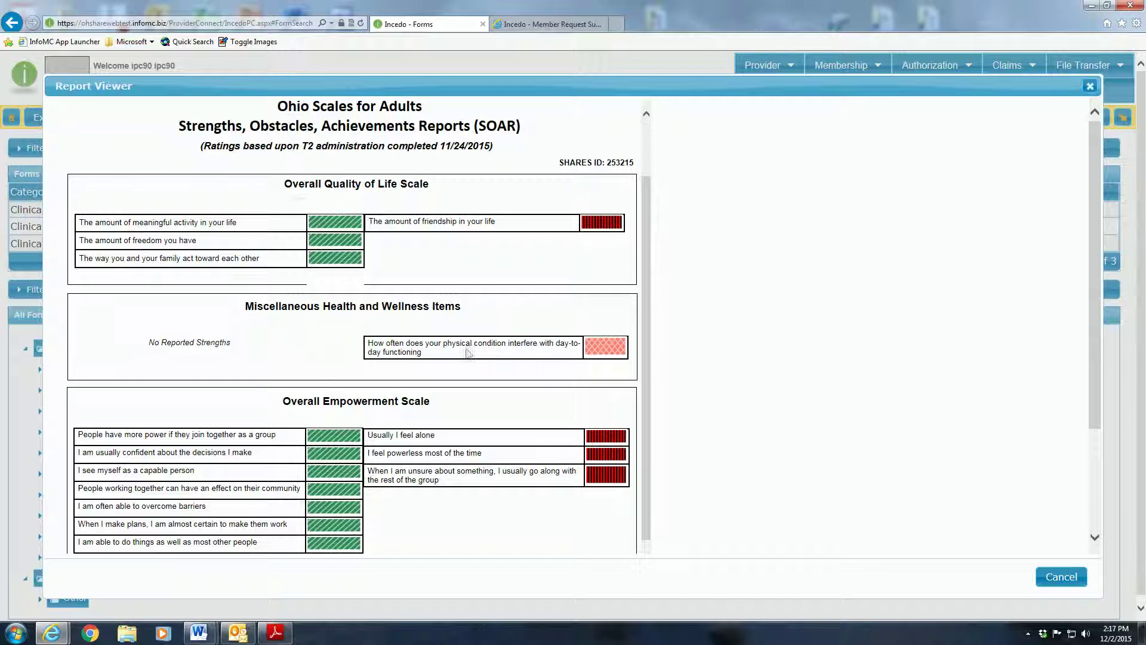
pyautogui.scroll(-2, 321, 383)
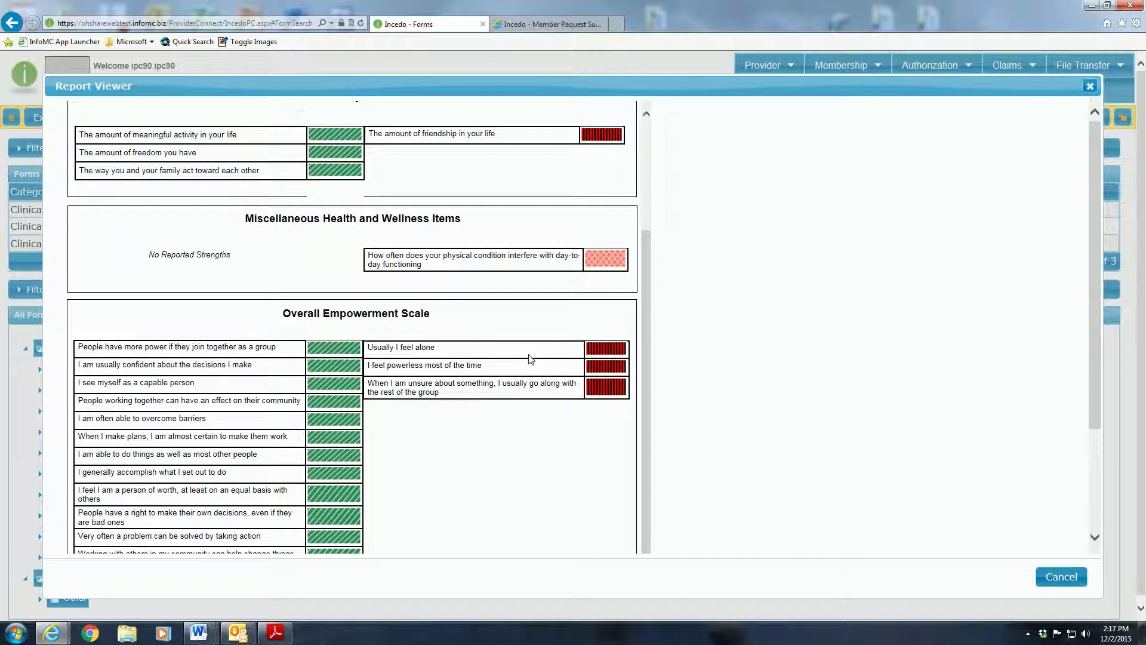
pyautogui.scroll(-6, 530, 359)
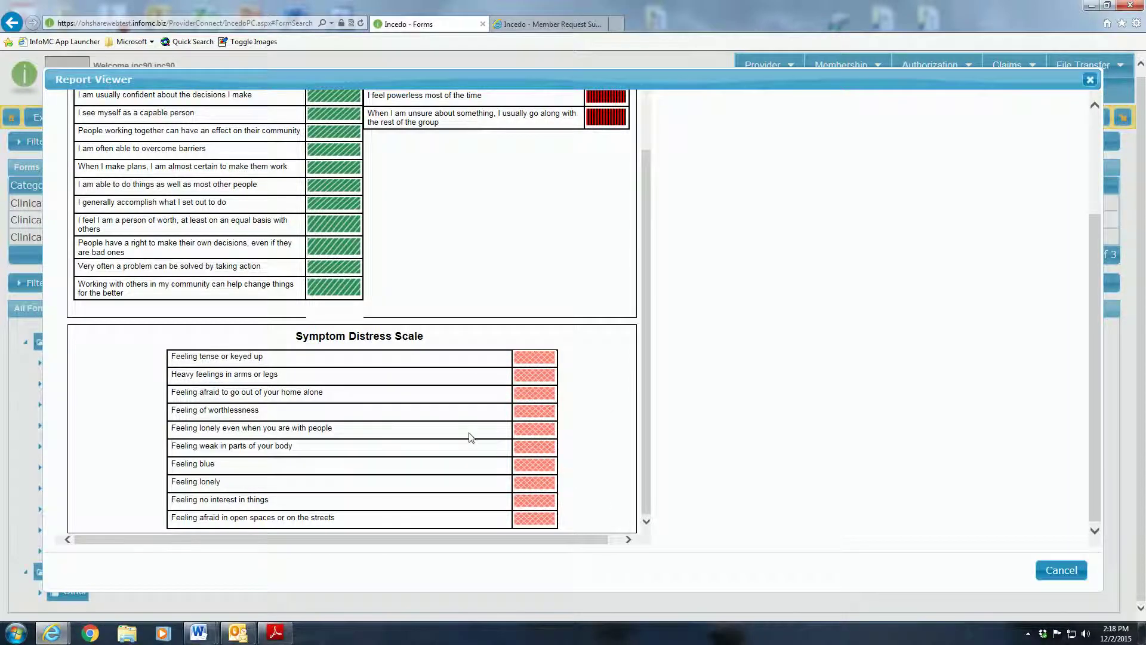
pyautogui.scroll(10, 334, 451)
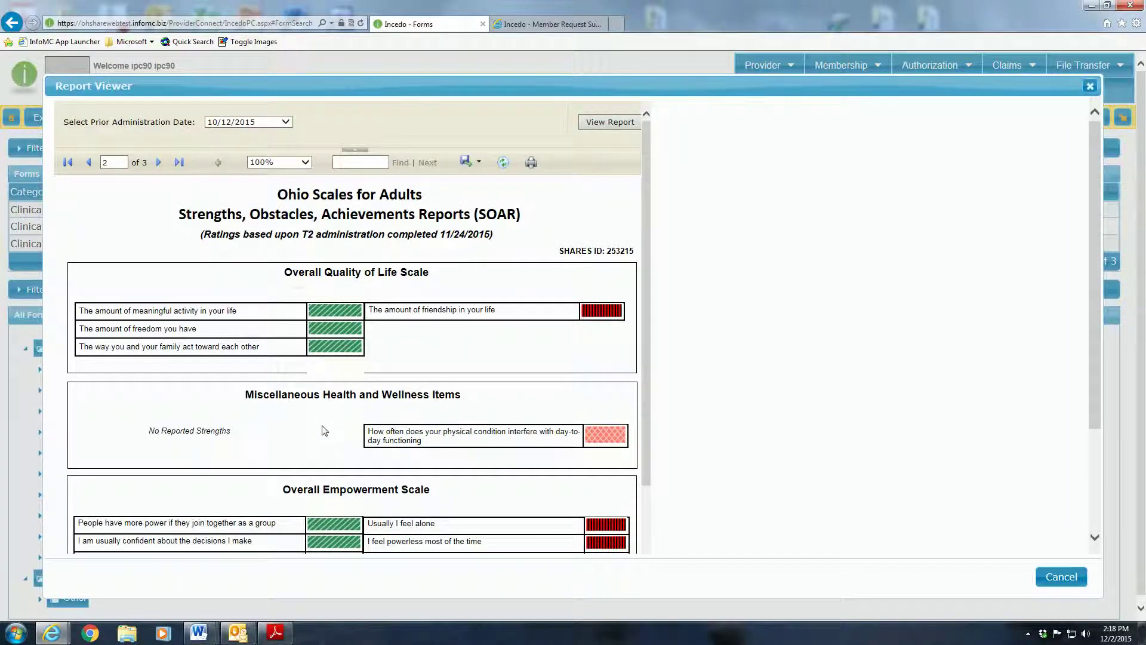
pyautogui.scroll(-3, 334, 400)
pyautogui.scroll(3, 332, 400)
pyautogui.click(159, 163)
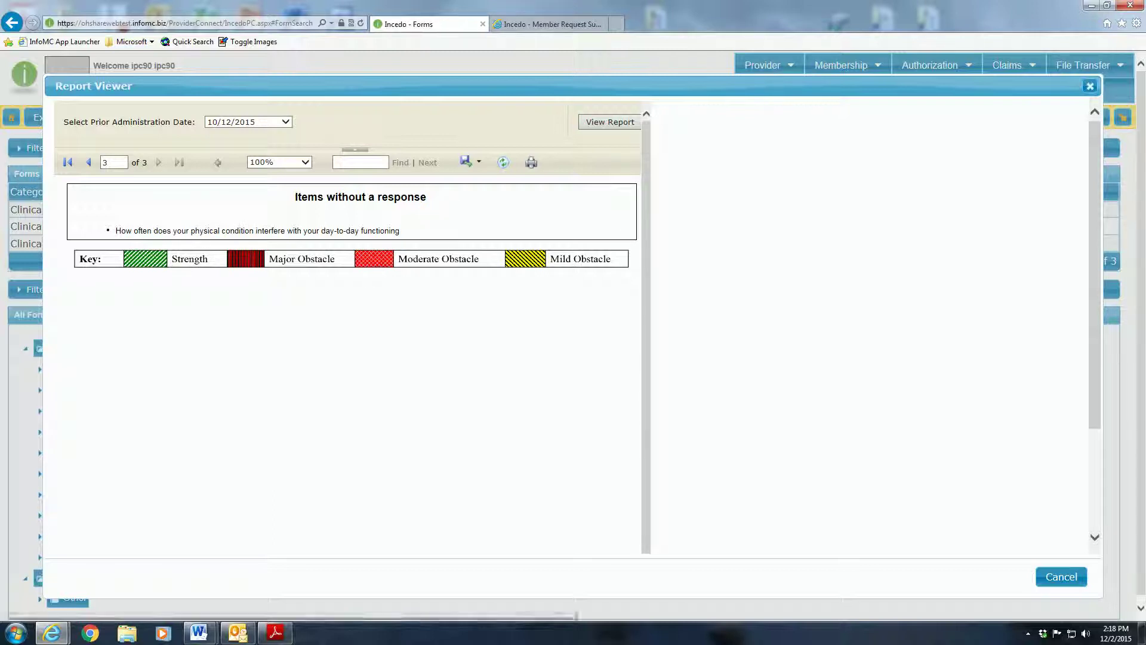
# - Cancel the Report Viewer to return to the member's Forms list
pyautogui.click(1061, 576)
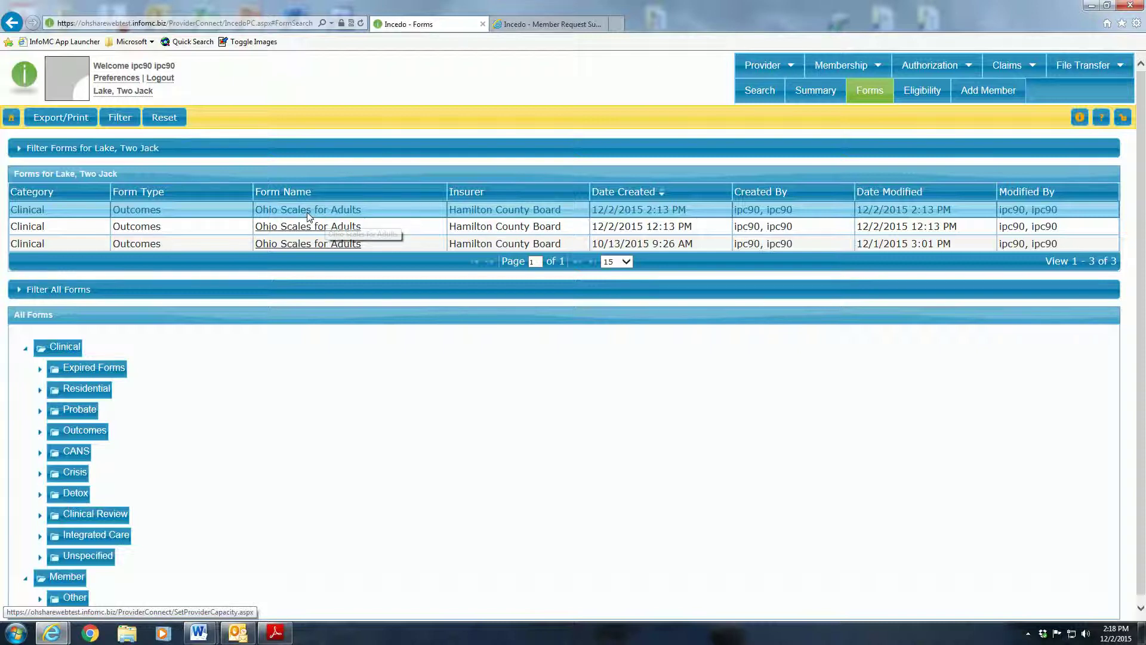
# - Open the Ohio Scales for Adults form created 12/2/2015 2:13 PM in Edit Form
pyautogui.click(308, 213)
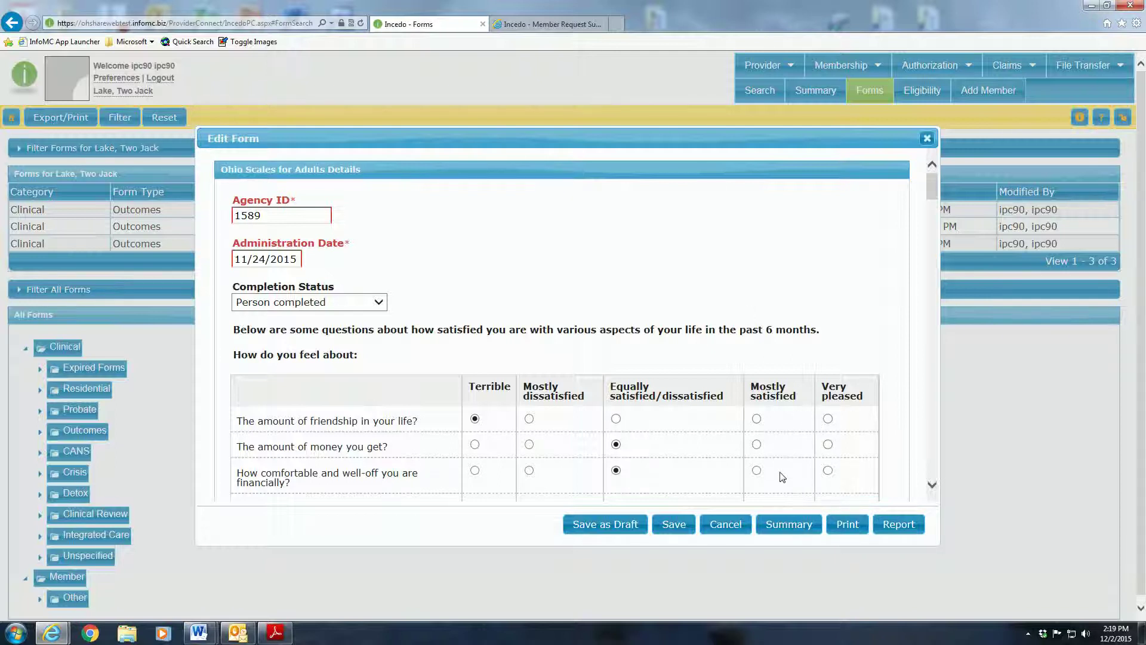
# - Open the form summary and read the scores, e.g. Symptom Distress 20 and Social Connectedness 3.00
pyautogui.click(785, 528)
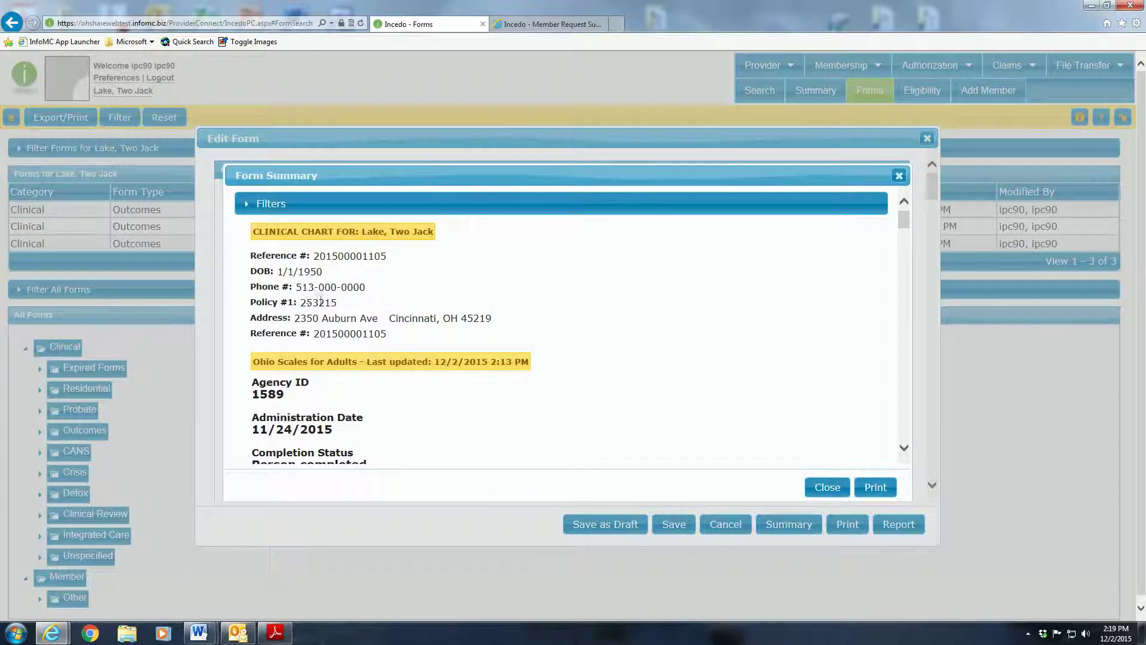
pyautogui.scroll(-2, 335, 321)
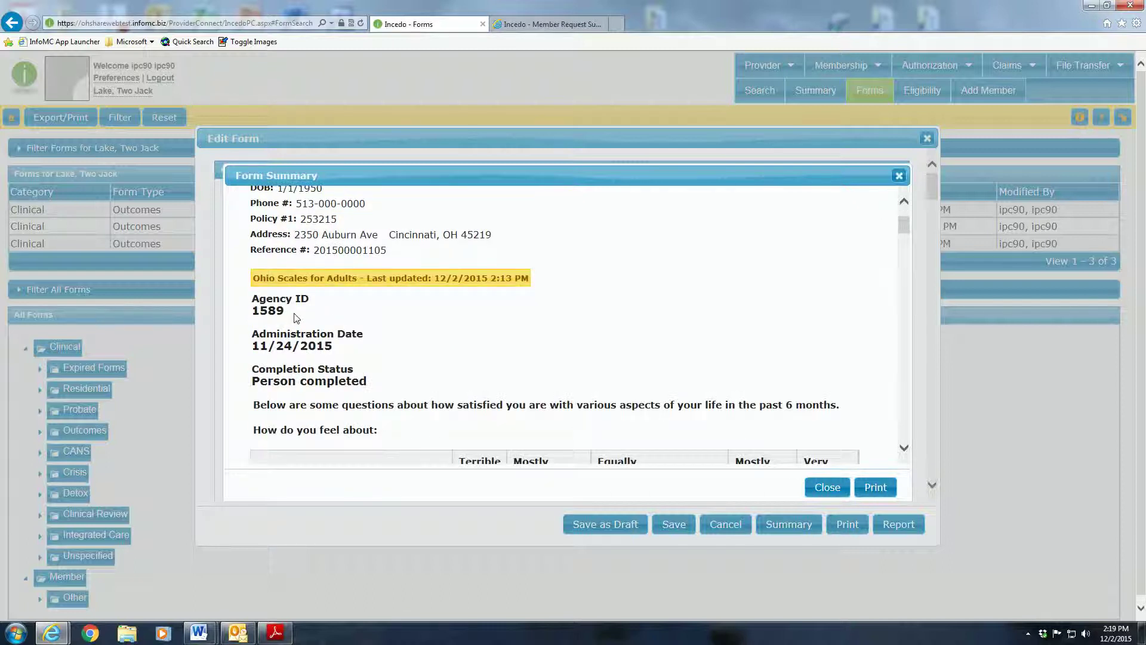
pyautogui.scroll(-5, 308, 313)
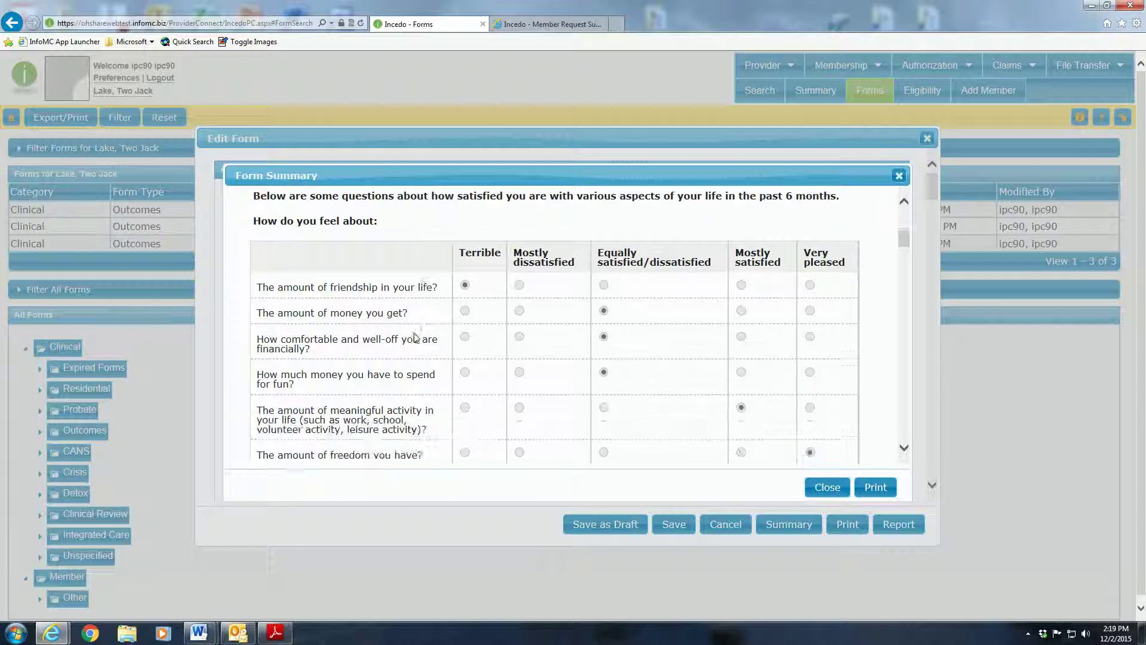
pyautogui.scroll(-10, 416, 338)
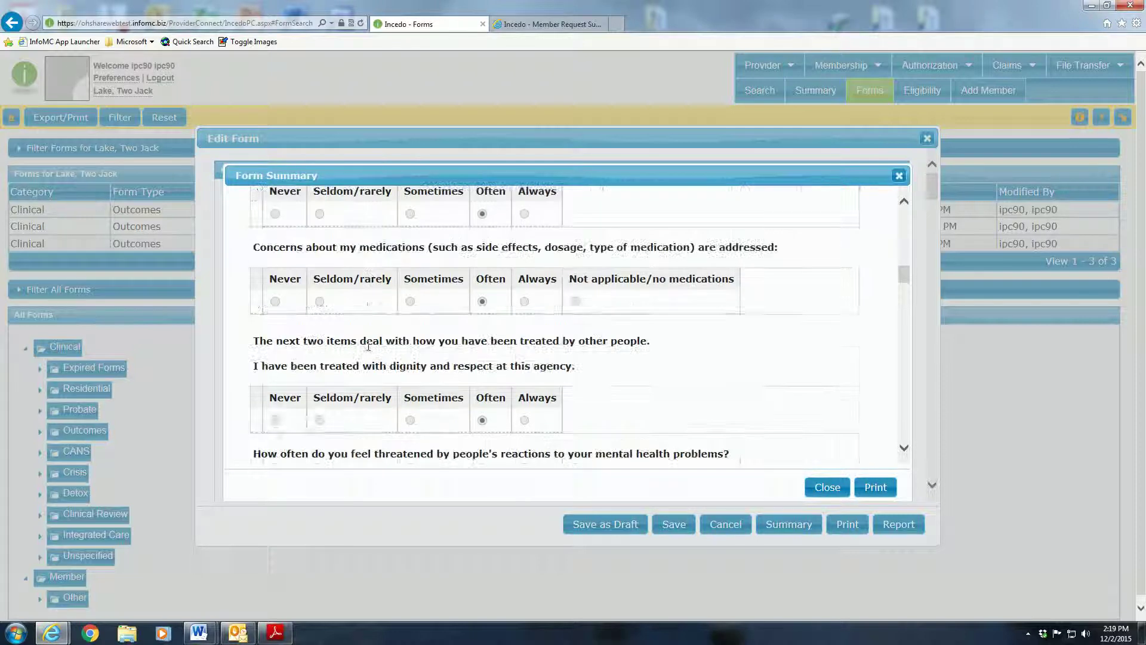
pyautogui.scroll(-15, 368, 346)
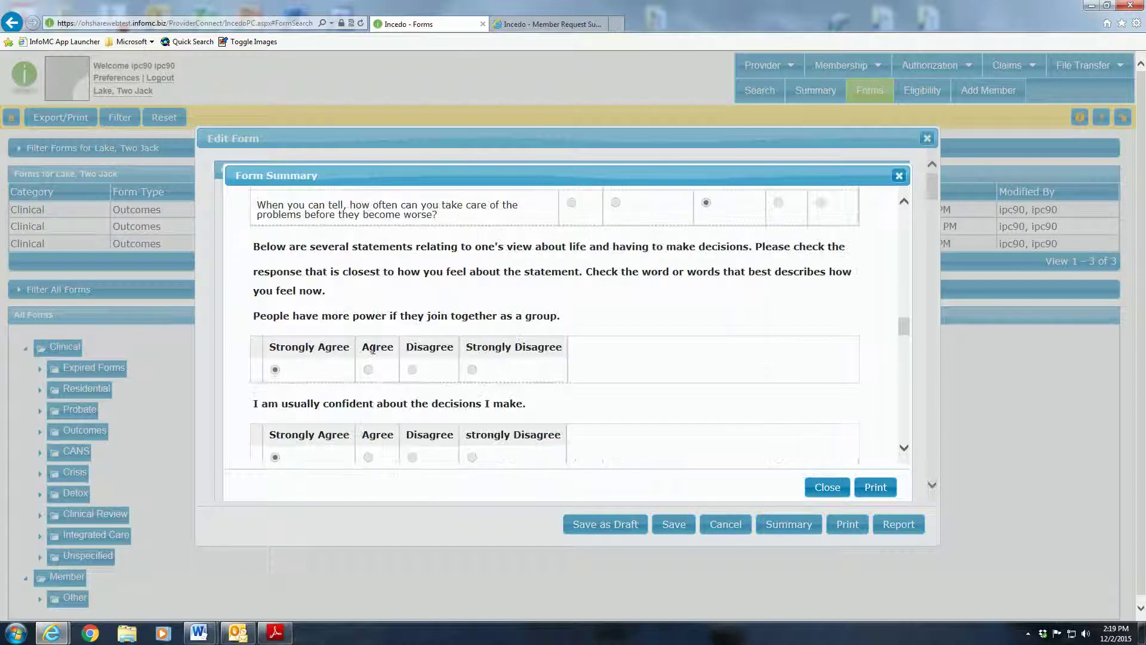
pyautogui.scroll(-15, 373, 349)
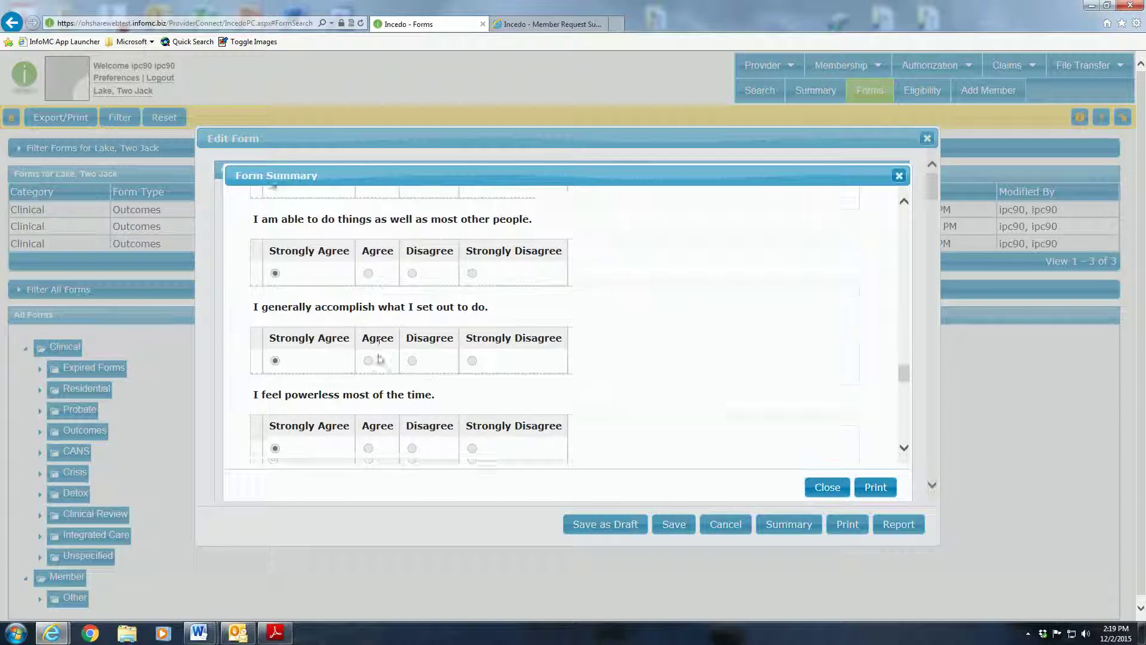
pyautogui.scroll(-10, 379, 359)
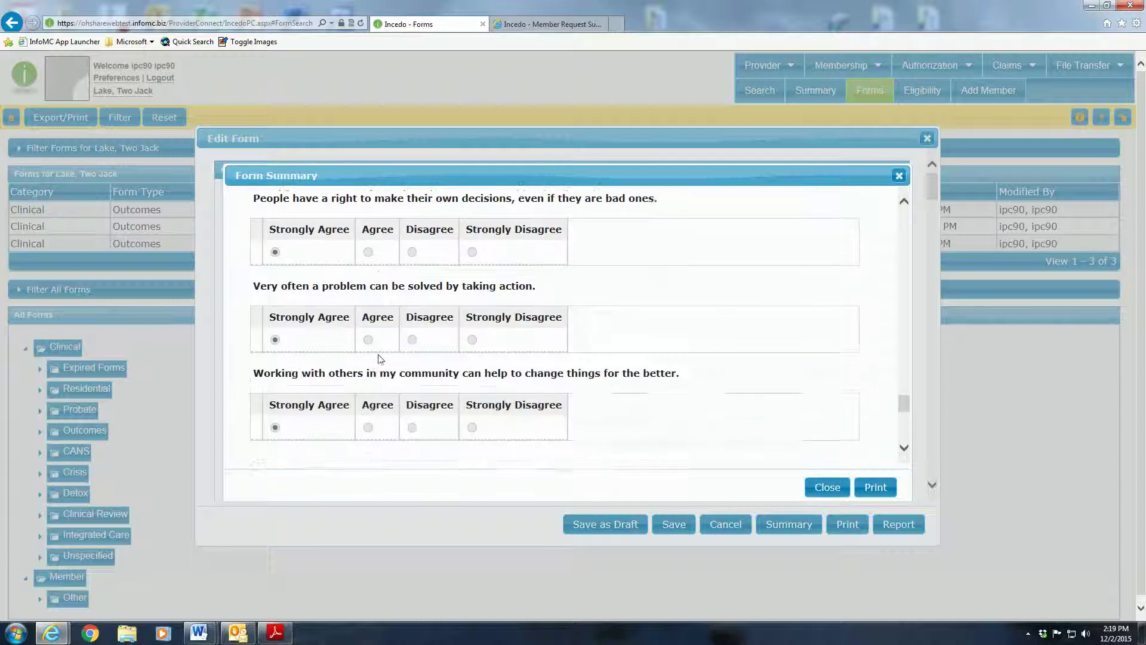
pyautogui.scroll(-6, 380, 359)
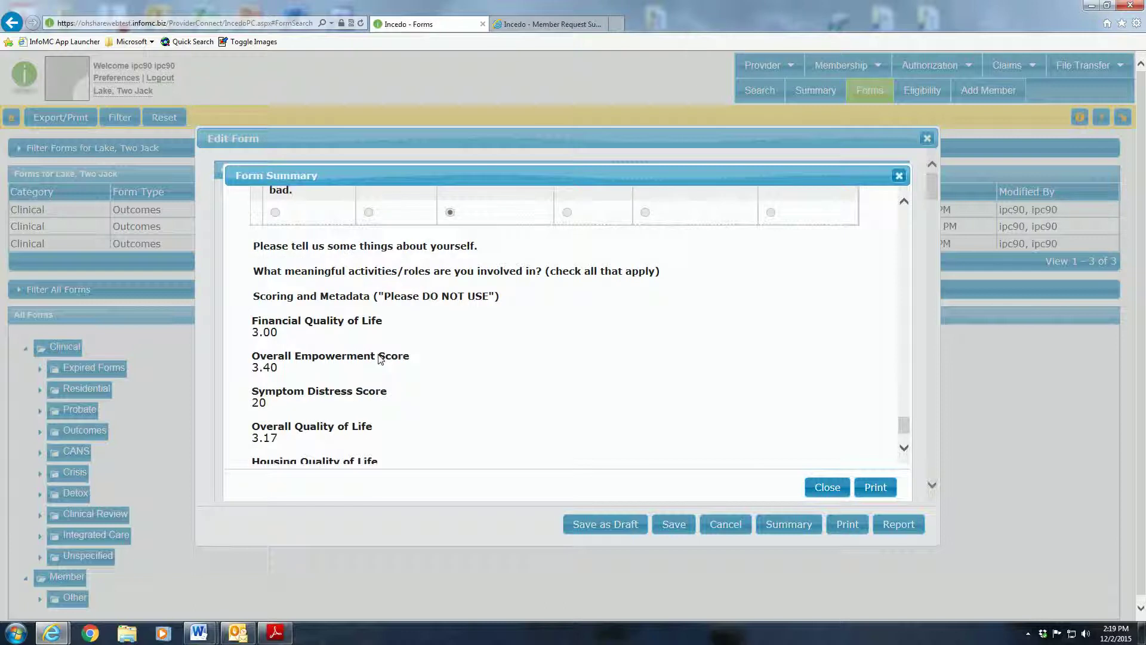
pyautogui.scroll(-1, 296, 364)
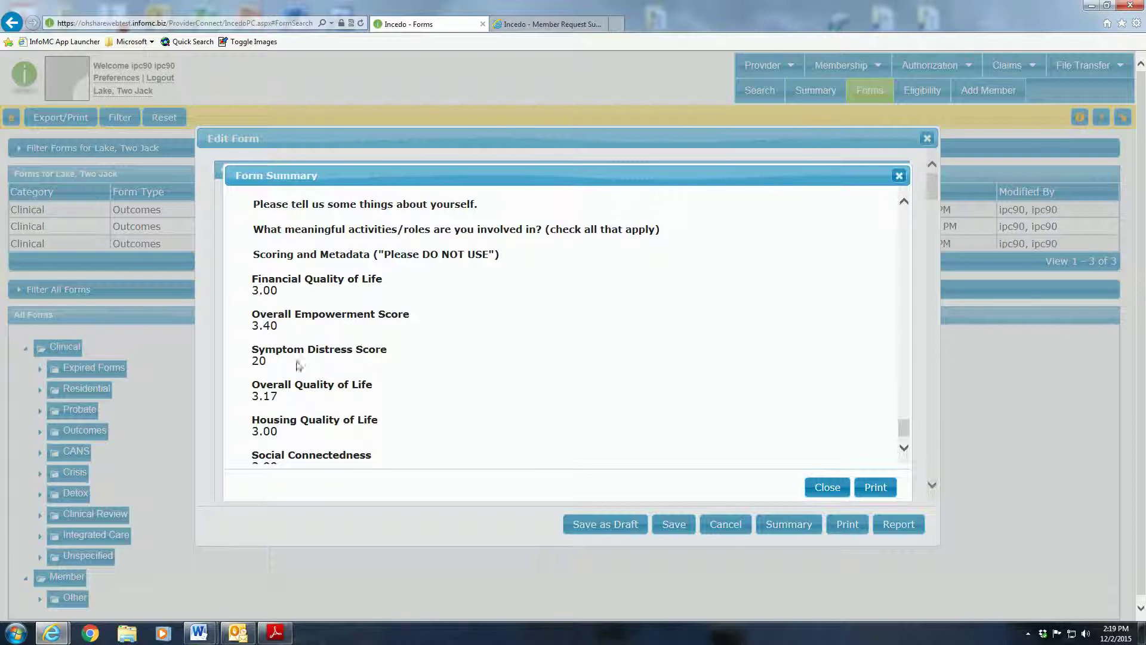
pyautogui.scroll(-1, 325, 382)
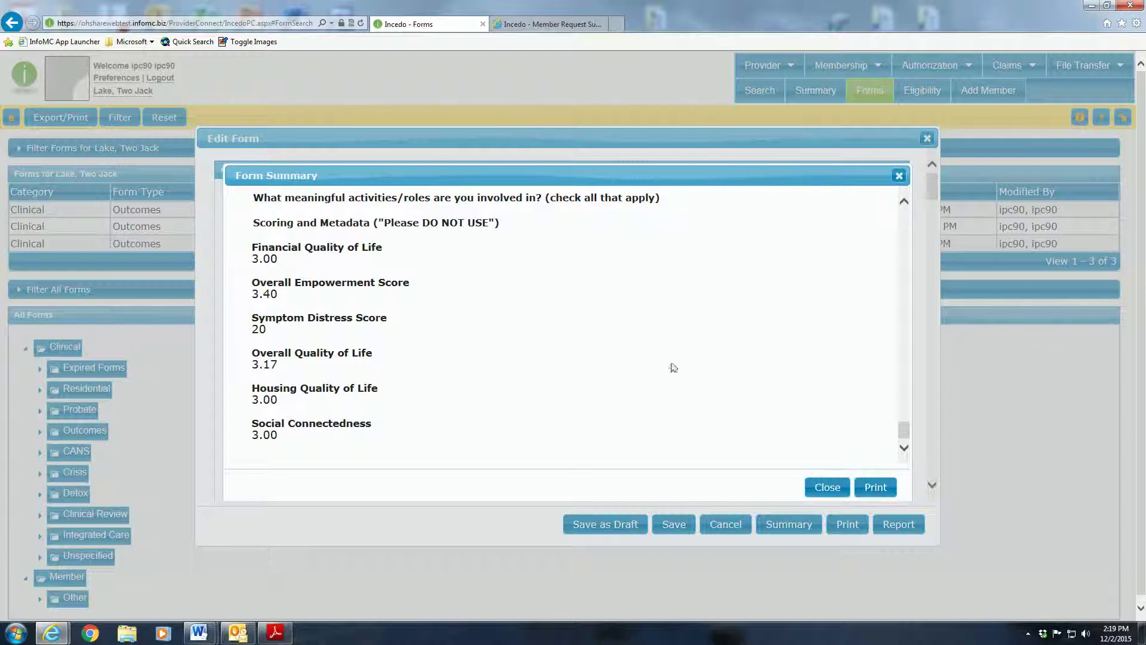
# - Close the Form Summary, then close the Ohio Scales for Adults form without saving
pyautogui.click(827, 488)
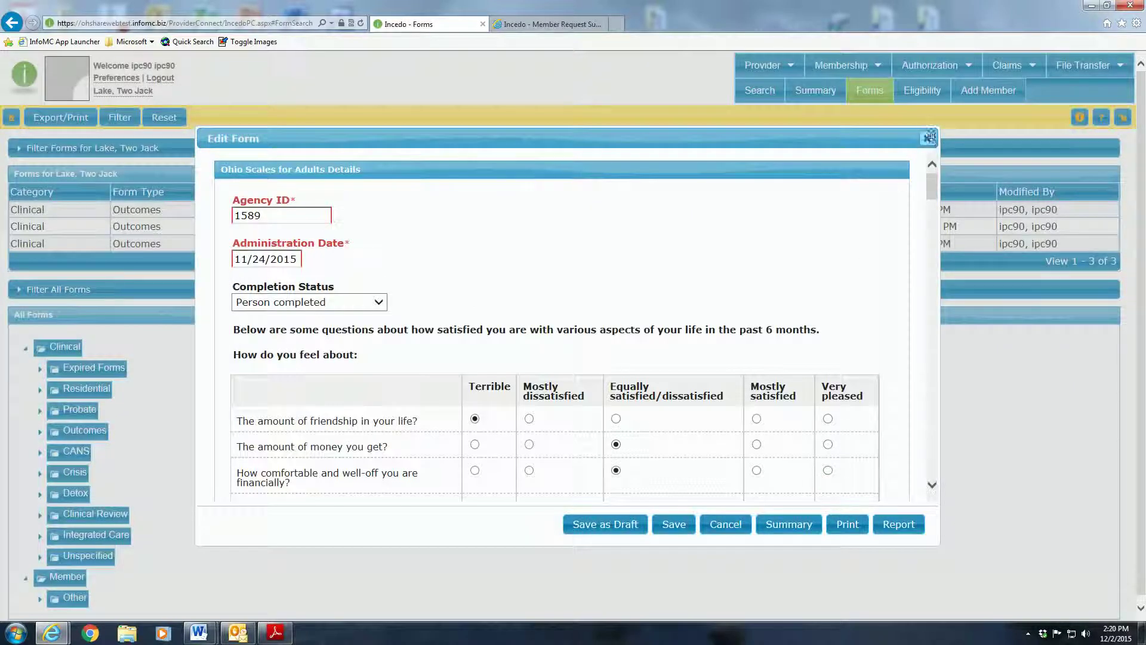
pyautogui.click(926, 137)
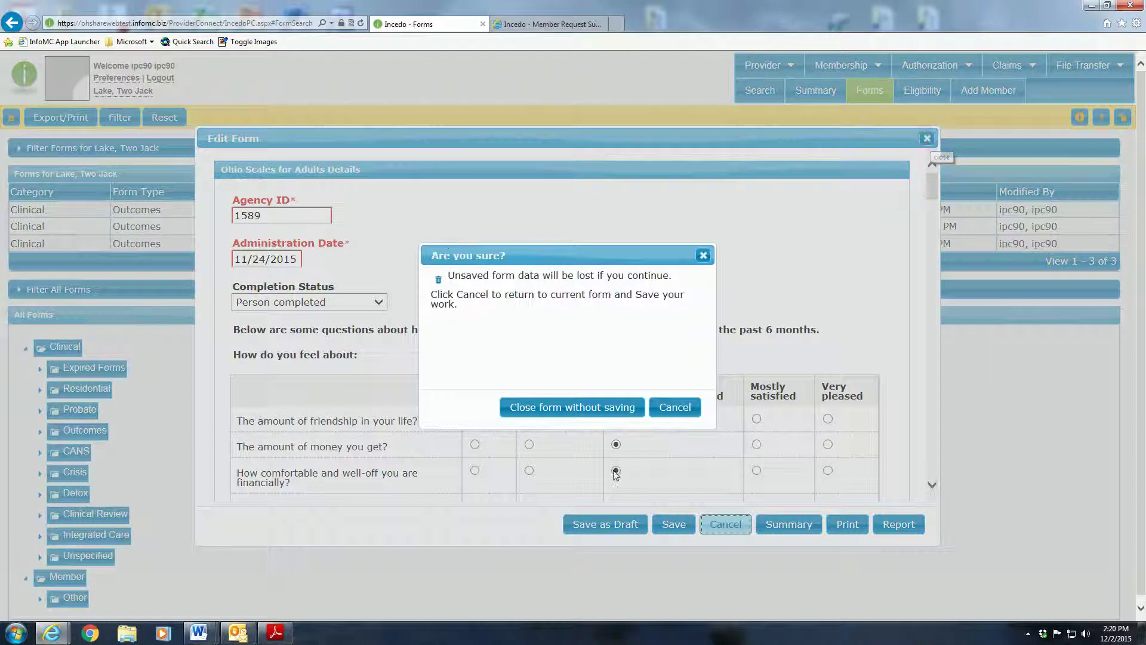
pyautogui.click(568, 408)
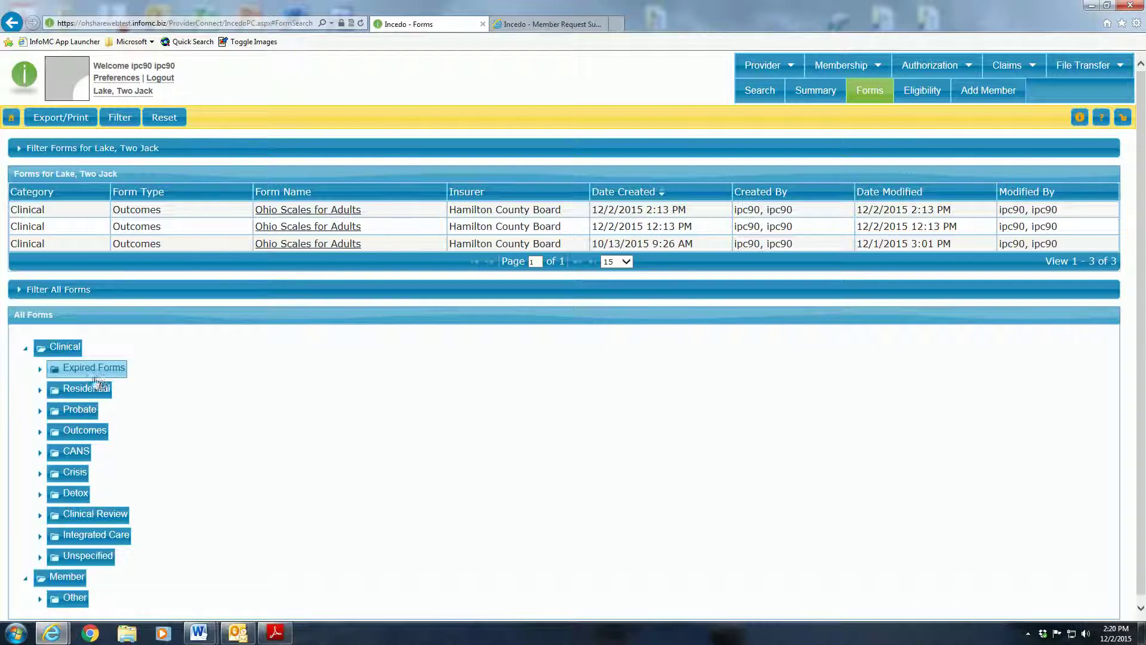
# - Expand the Outcomes folder under All Forms, then return to the Home dashboard
pyautogui.click(92, 432)
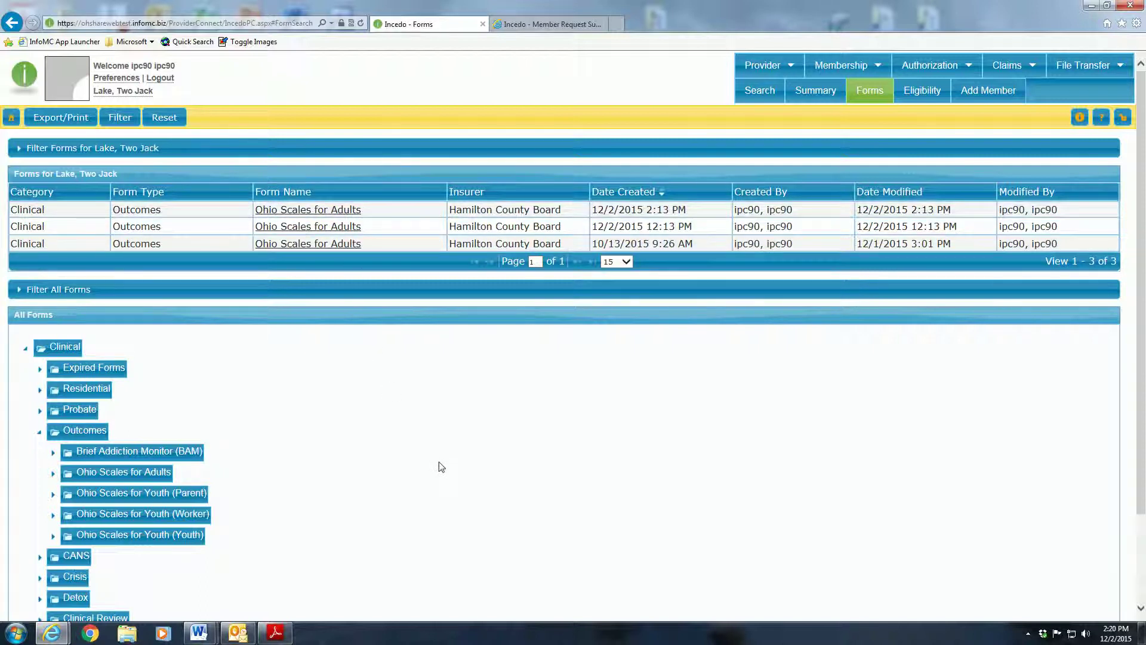
pyautogui.click(15, 120)
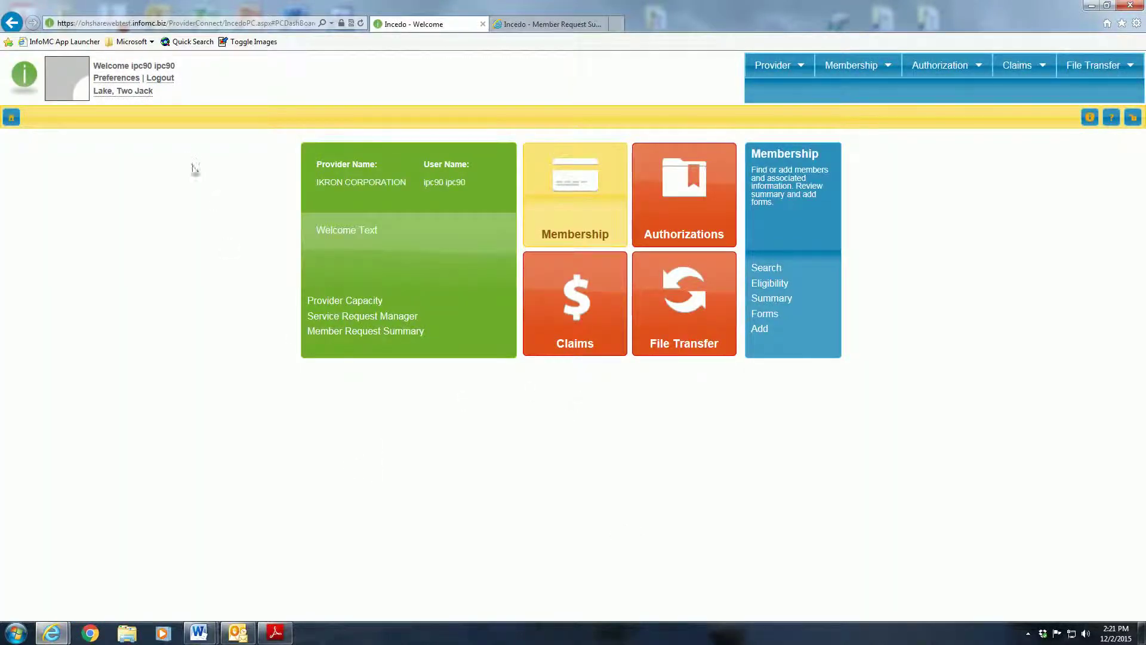
# - Log out, then log back in with the user name and password
pyautogui.click(160, 78)
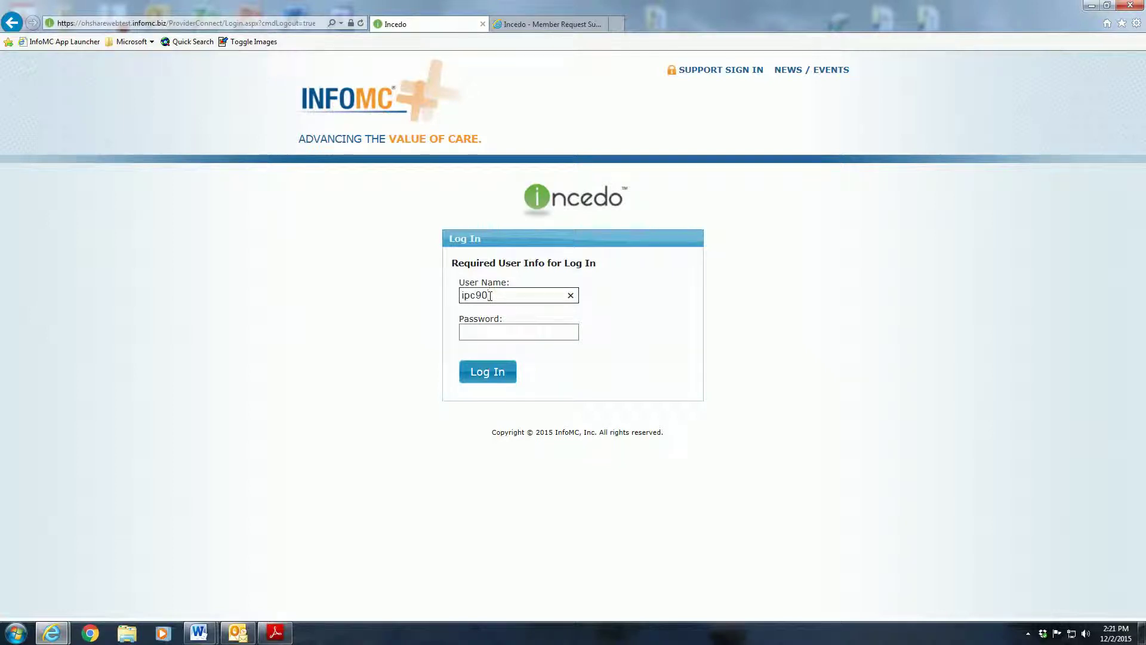
pyautogui.press('Tab')
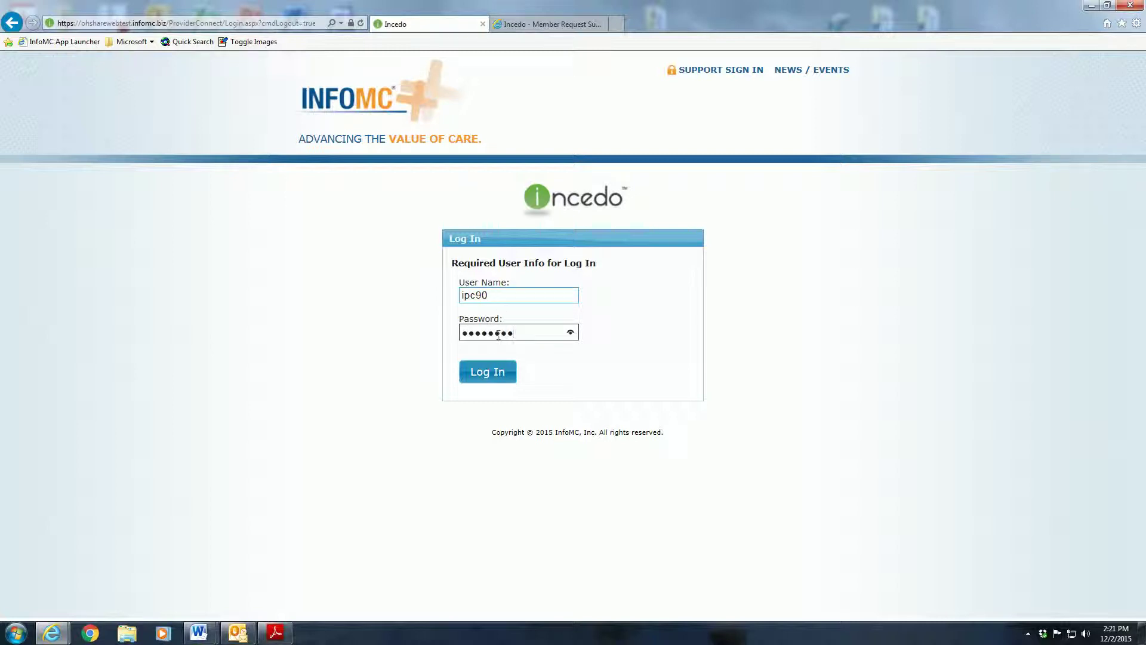
pyautogui.click(485, 377)
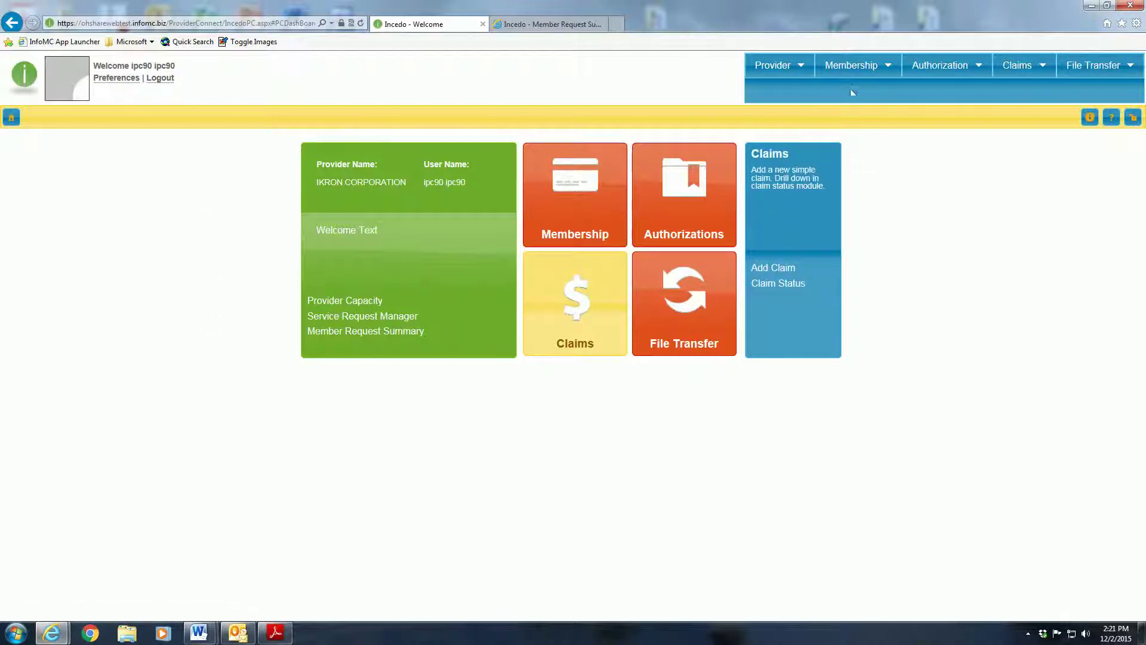
# - Go to Membership > Forms and expand the 'Filter Forms for All Members' criteria
pyautogui.moveTo(863, 69)
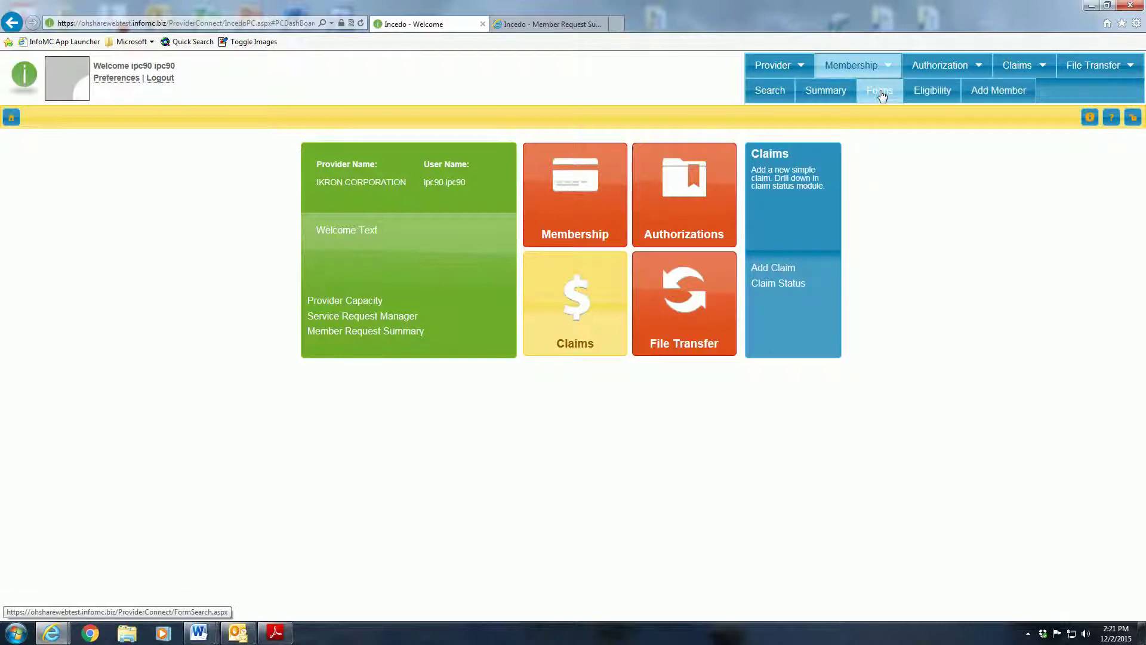
pyautogui.click(881, 93)
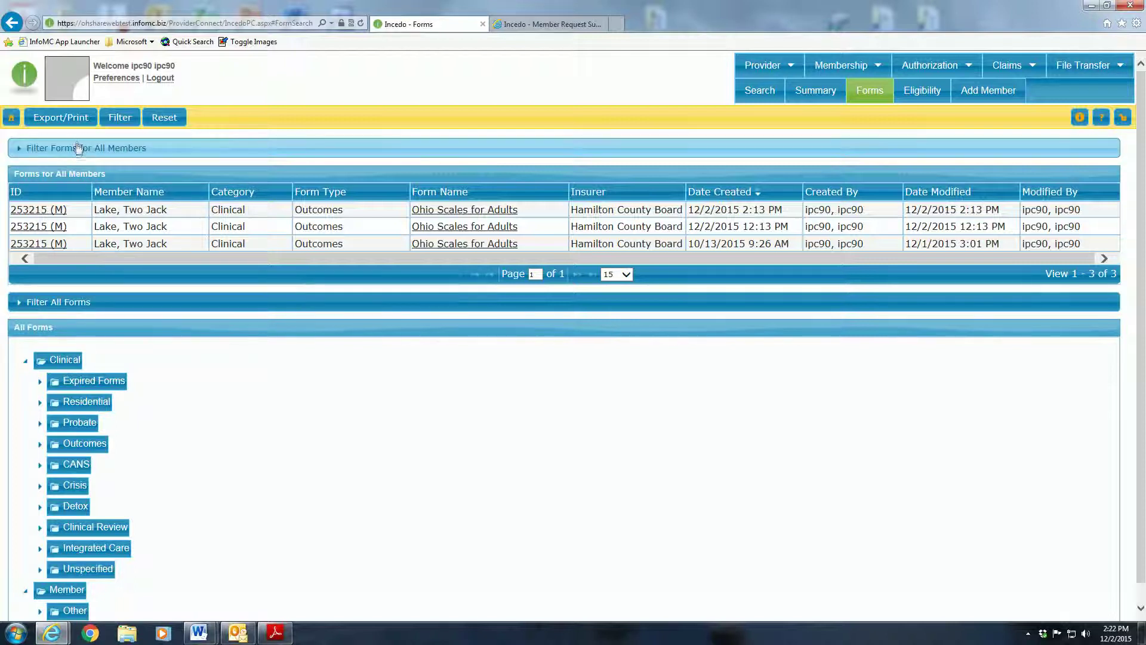
pyautogui.click(76, 149)
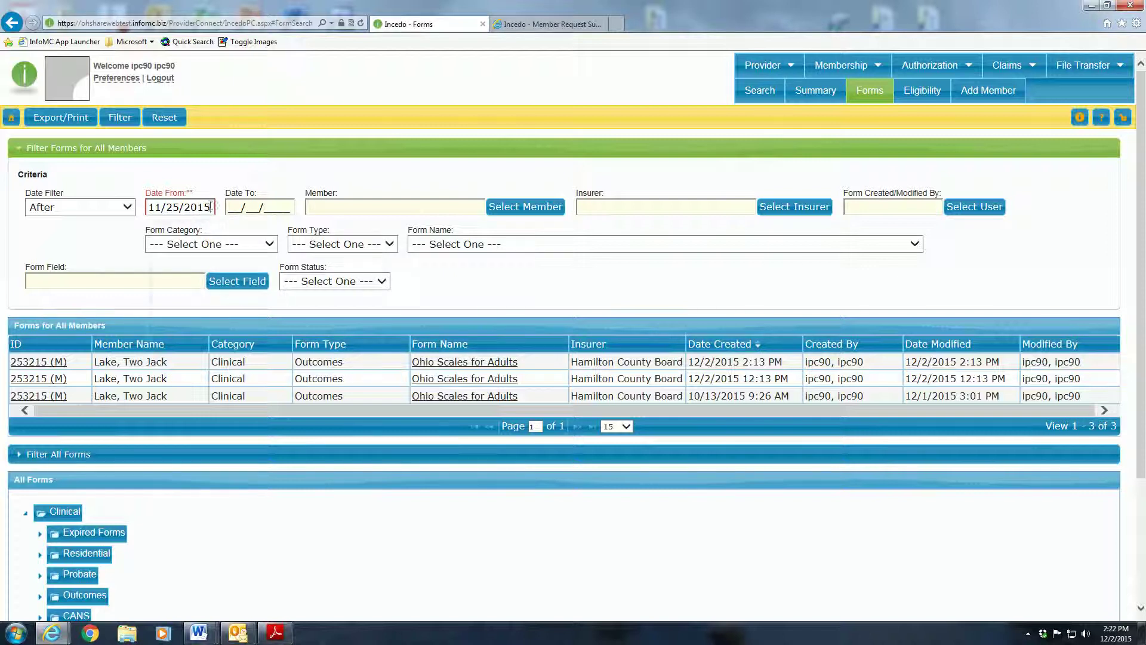
# - Filter all members' forms from 11/25/2014 and review the 25 results
pyautogui.click(210, 206)
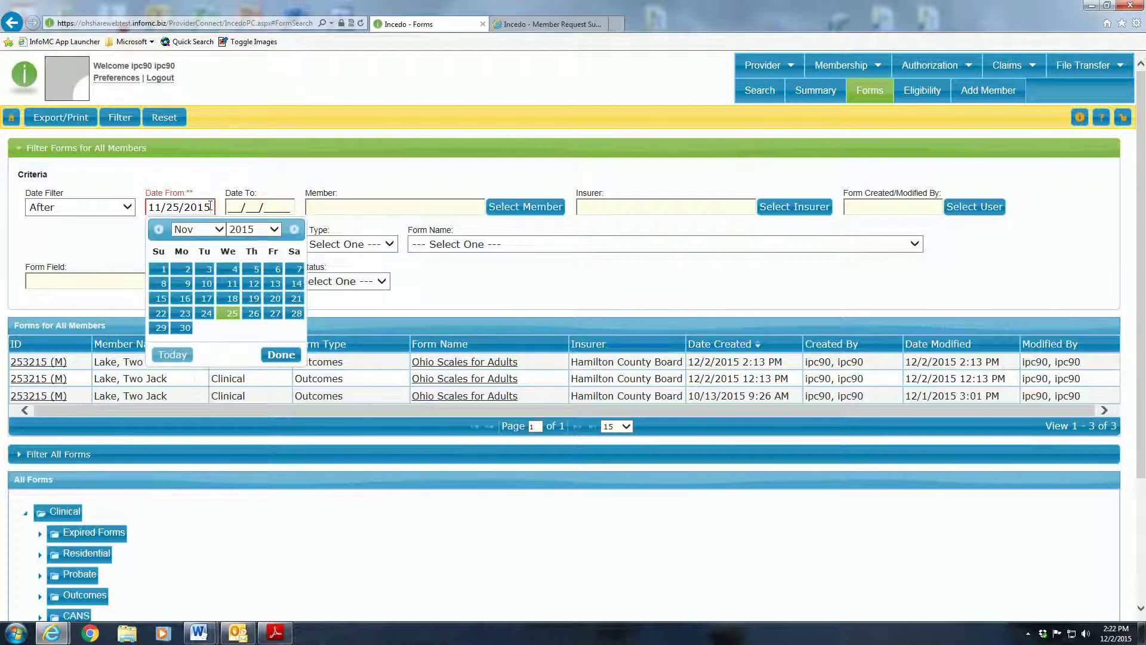
pyautogui.write('4')
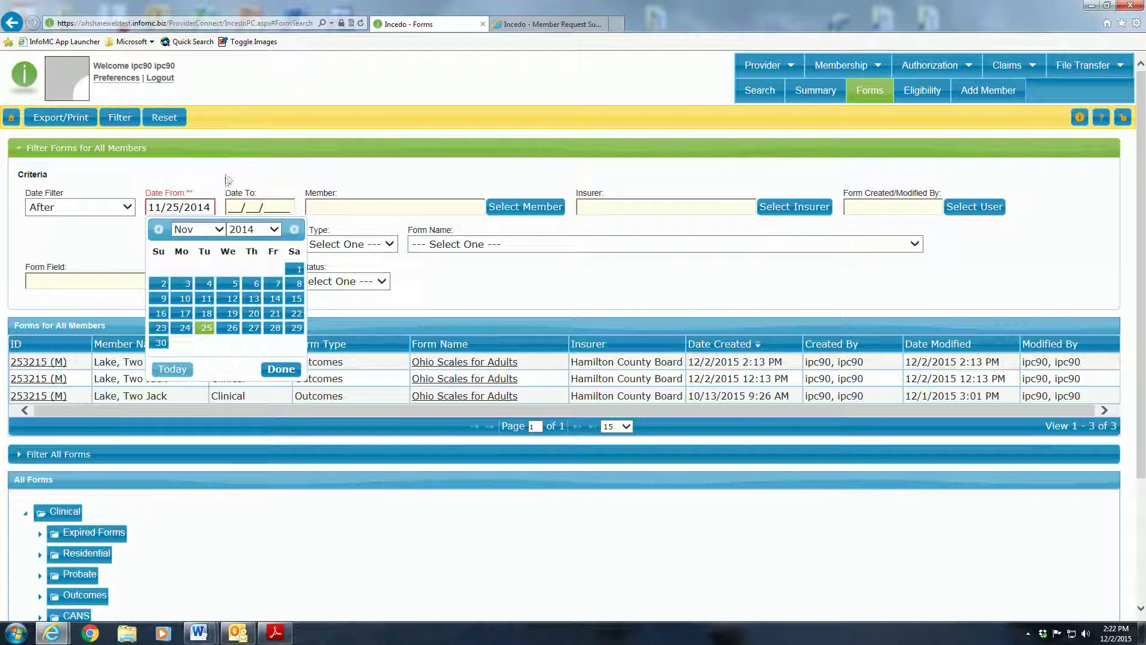
pyautogui.click(227, 179)
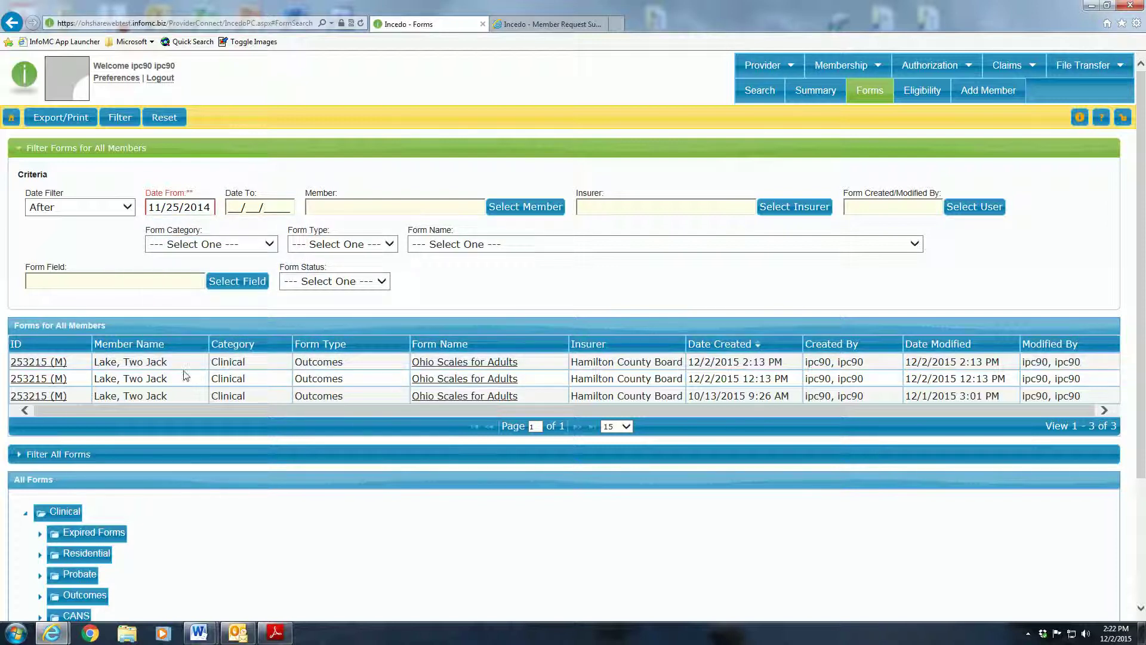
pyautogui.click(120, 117)
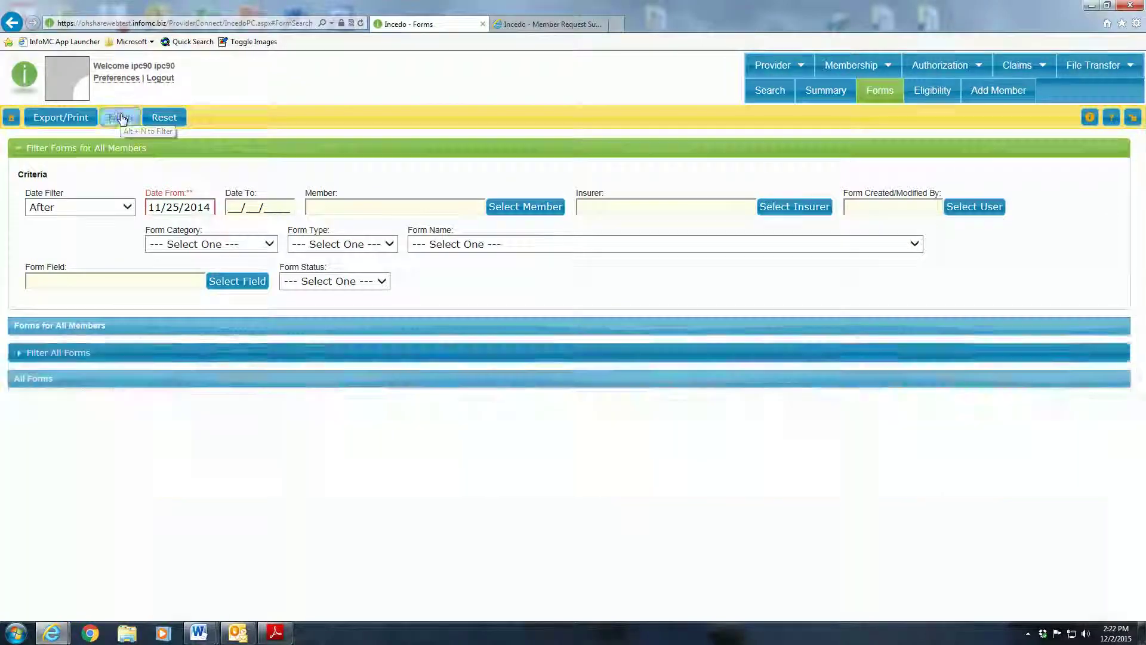
pyautogui.scroll(-2, 457, 299)
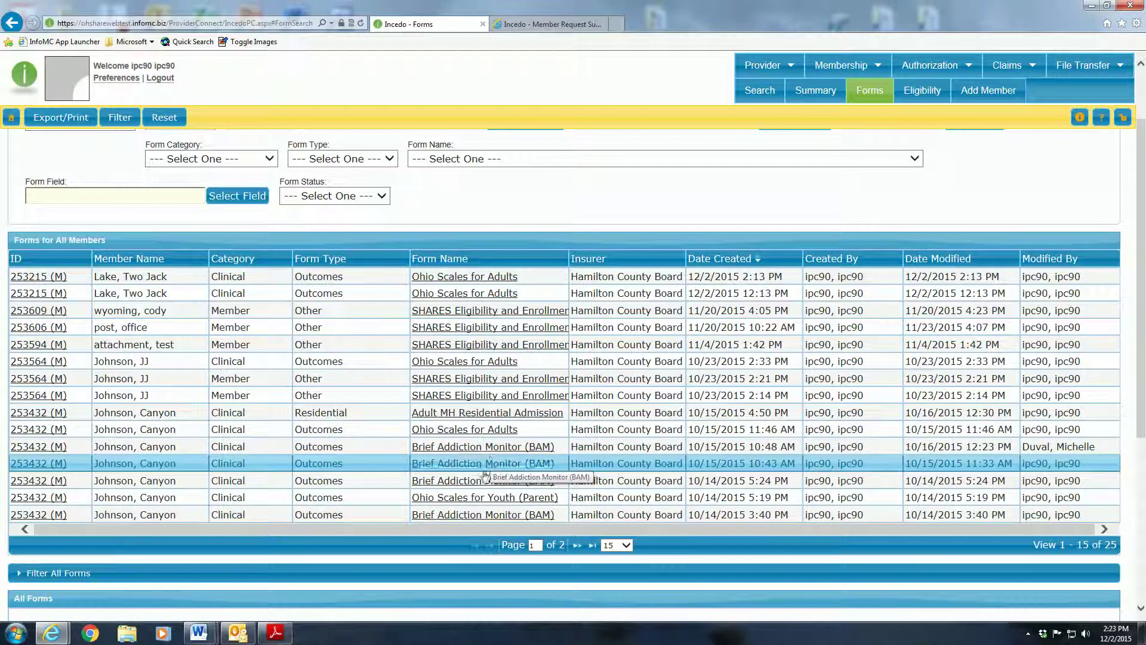
pyautogui.scroll(-3, 462, 459)
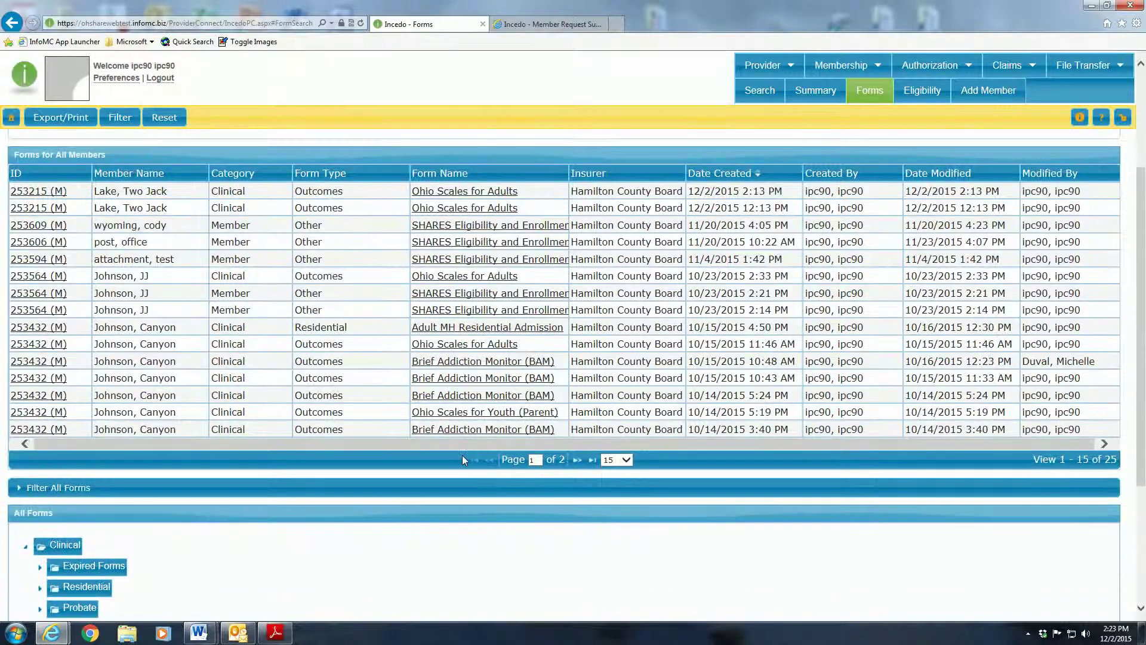
pyautogui.scroll(-5, 453, 450)
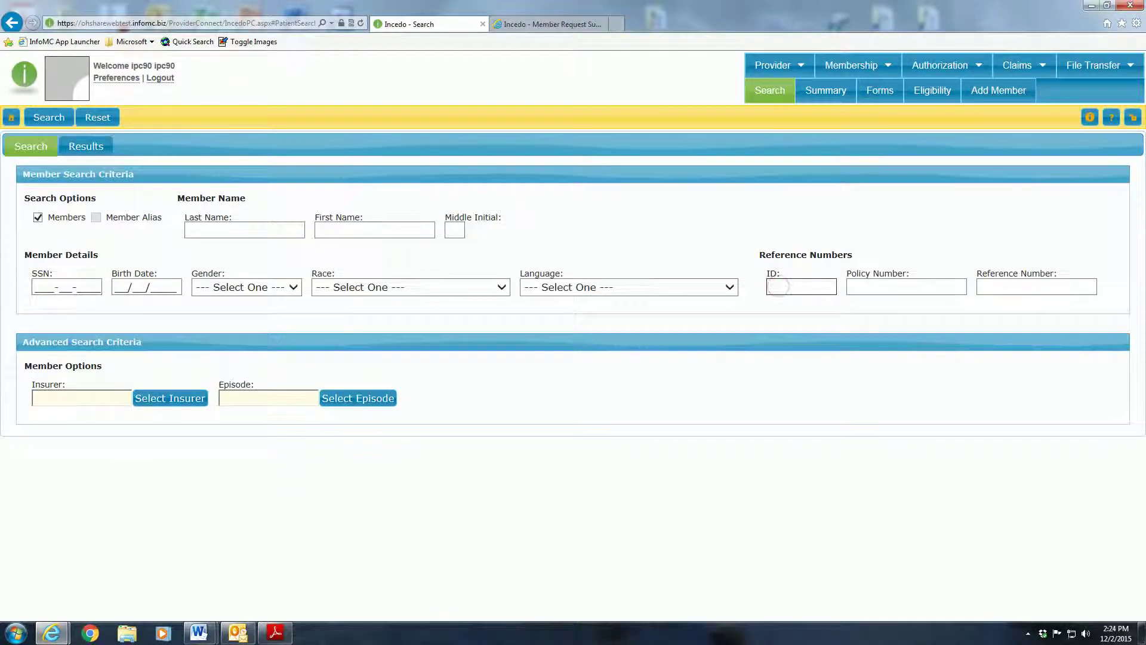
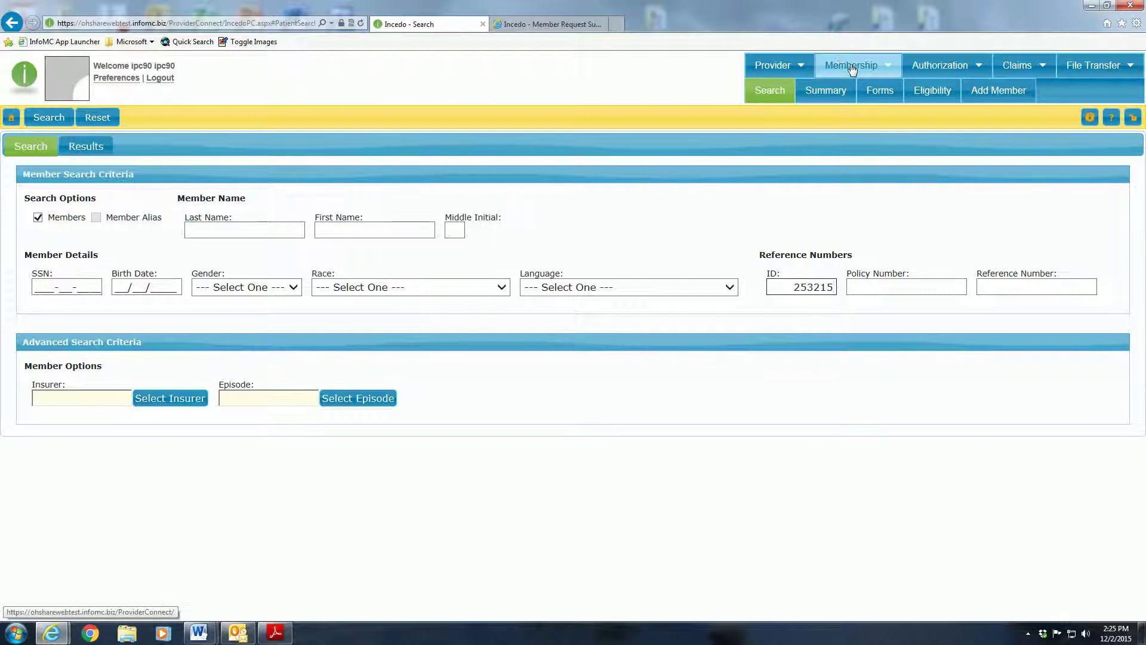
# - Search for the member by ID, open their record and show their Forms list
pyautogui.click(51, 118)
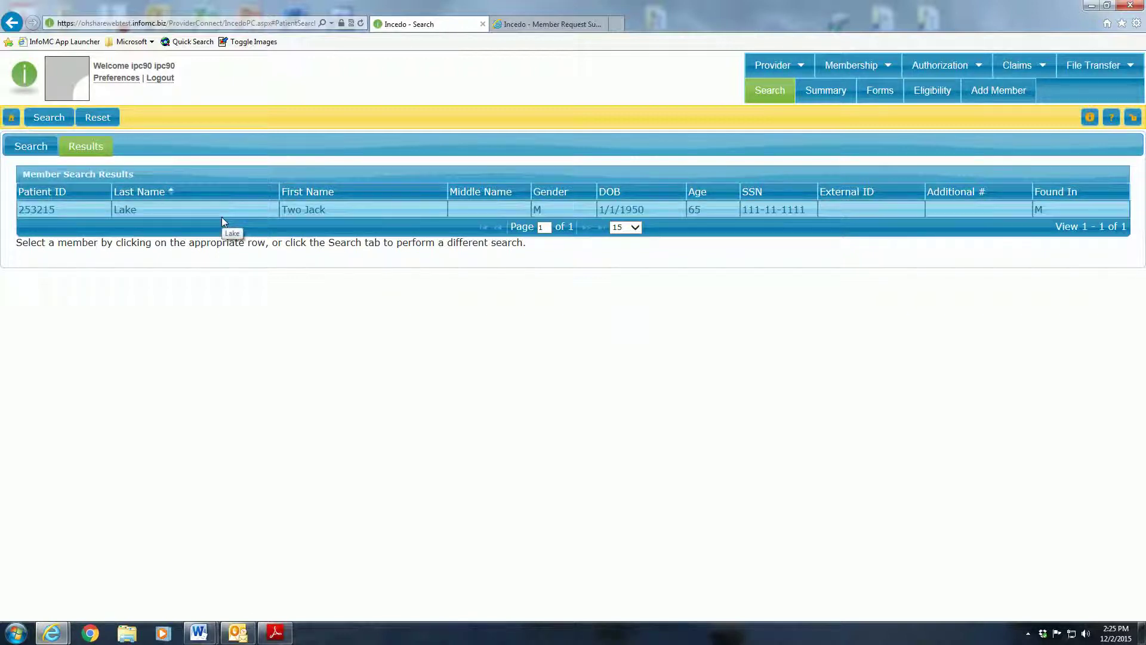
pyautogui.click(199, 209)
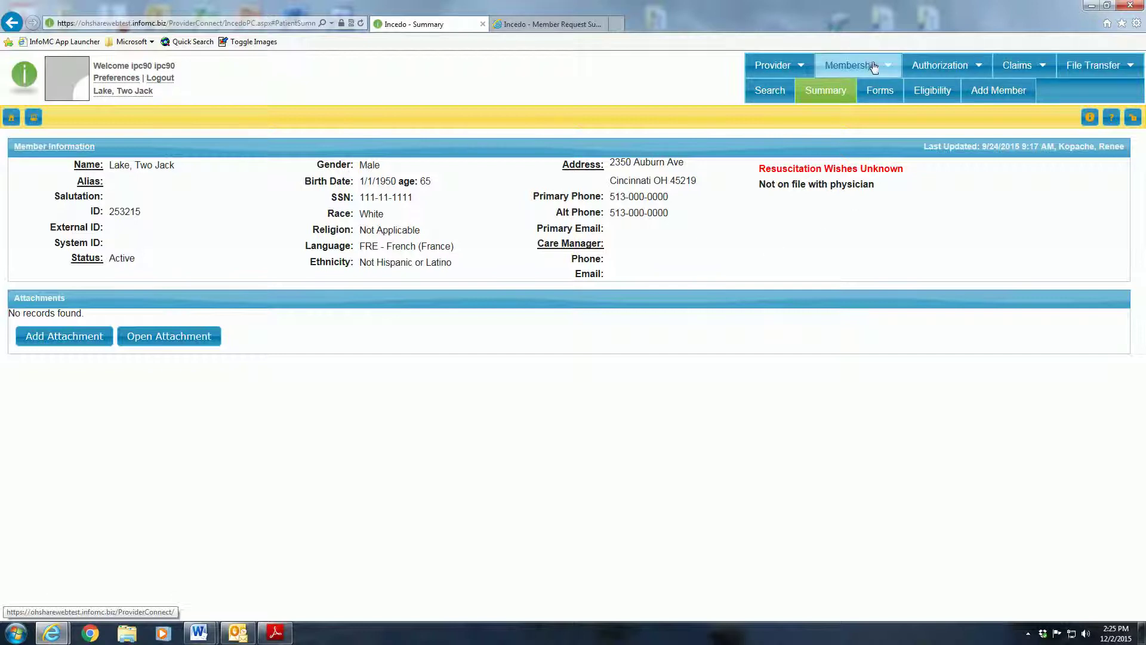
pyautogui.click(880, 93)
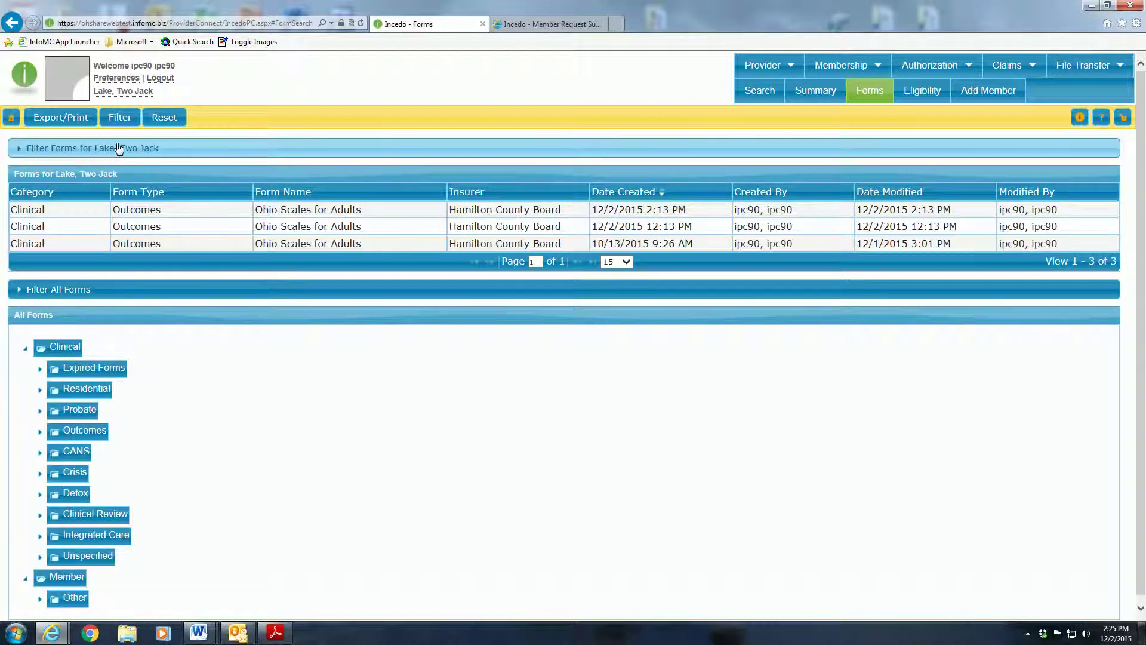
# - Set the member's forms filter Date From to 11/25/2014 and apply it, showing five forms
pyautogui.click(172, 149)
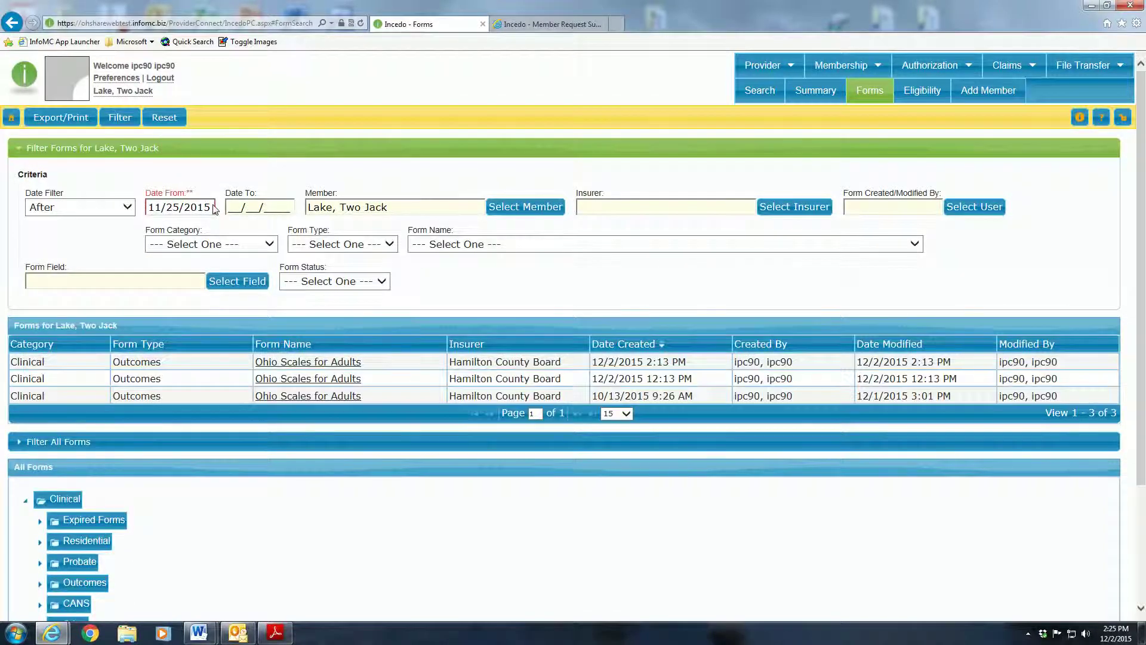
pyautogui.click(210, 206)
pyautogui.moveTo(212, 206); pyautogui.dragTo(205, 207)
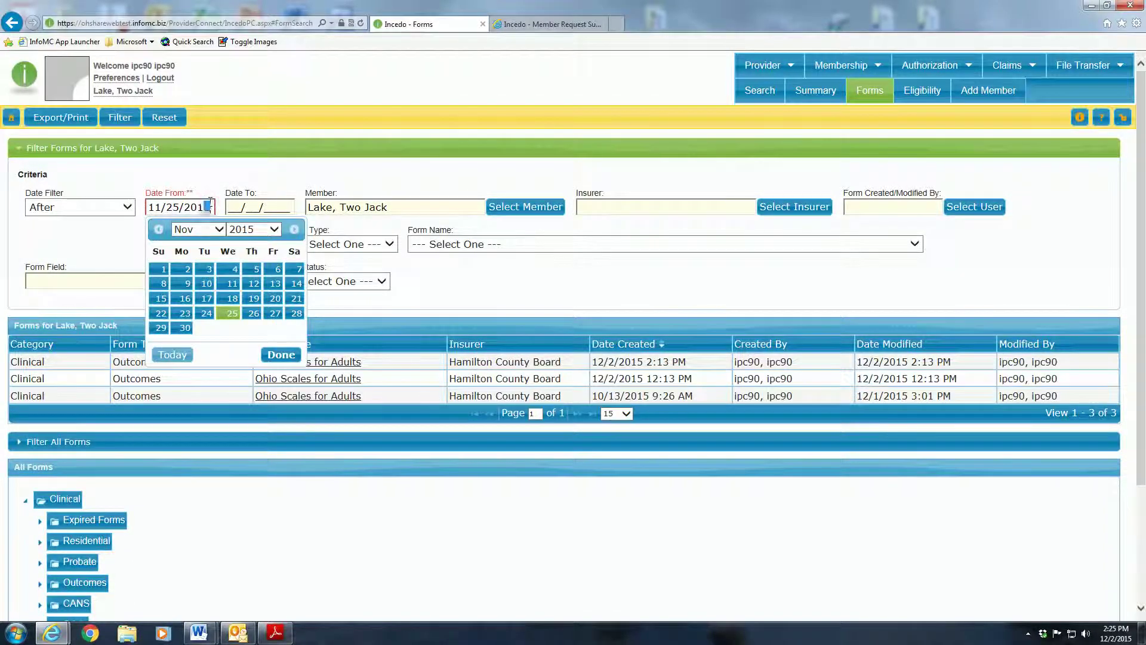
pyautogui.write('4')
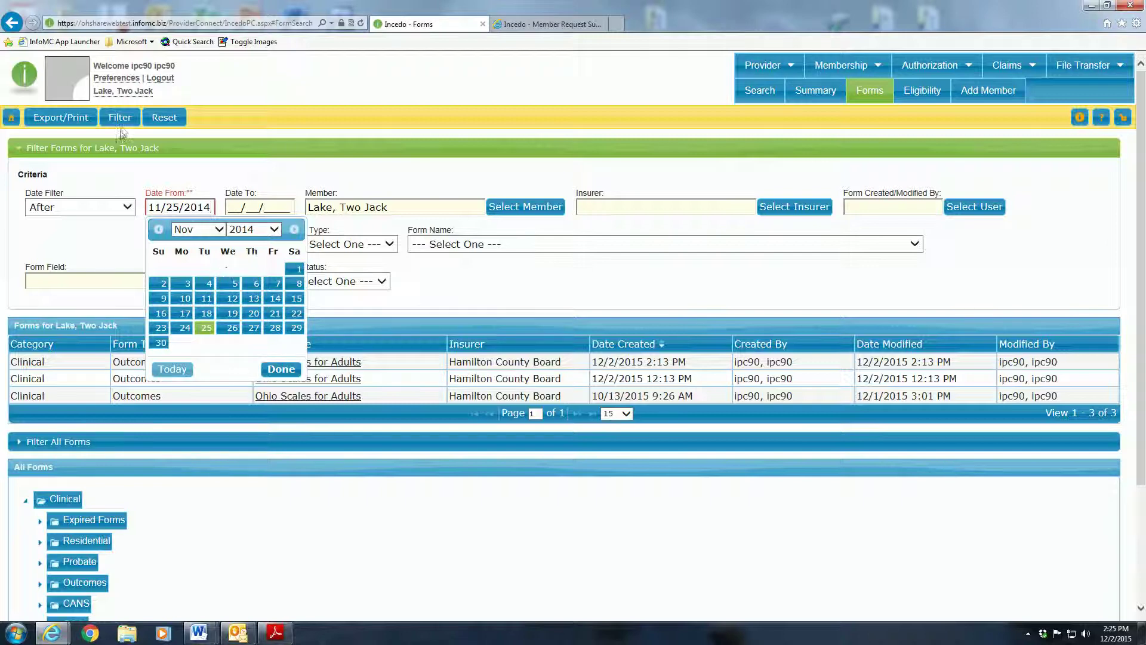
pyautogui.click(121, 117)
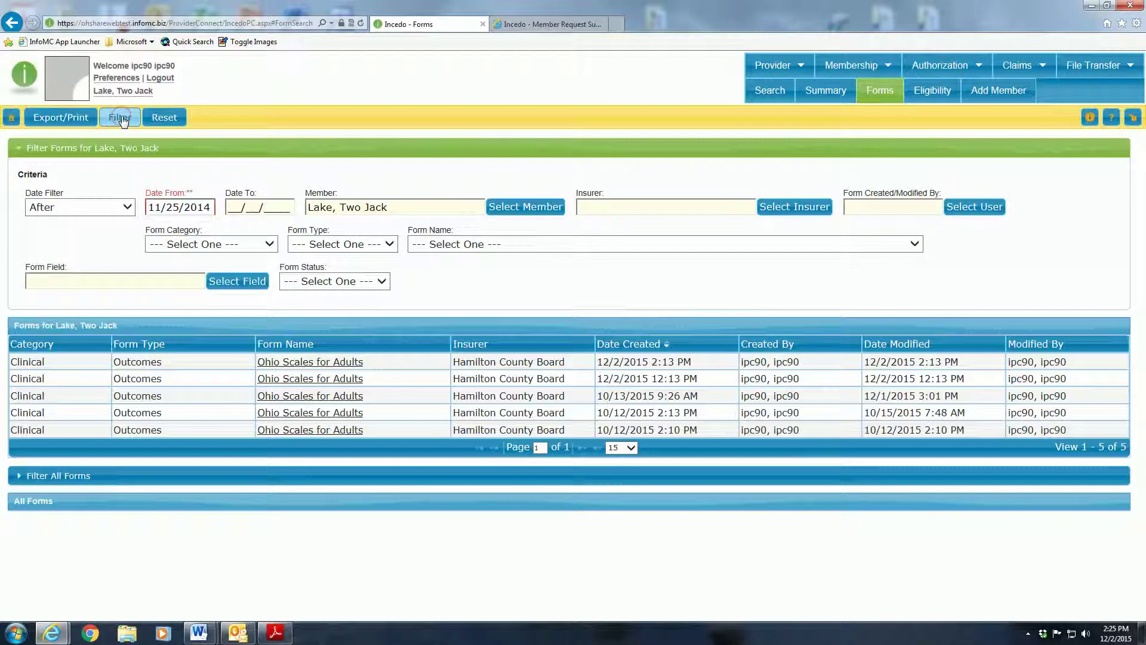